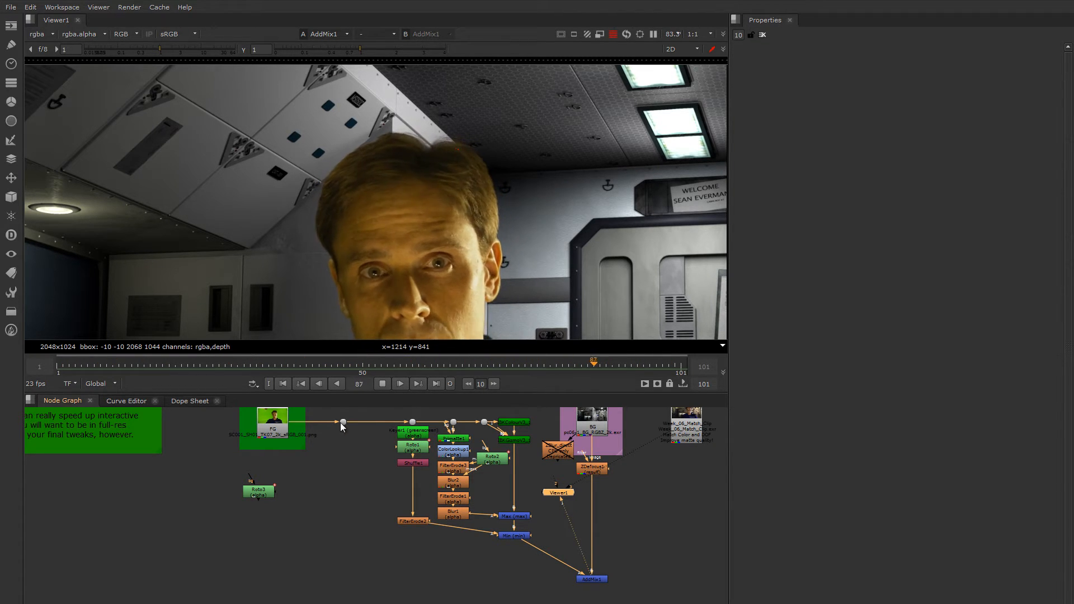
# - Stop playback at frame 68 and display the original FG plate in the viewer, close on the top of the hair
pyautogui.moveTo(341, 422); pyautogui.dragTo(347, 422)
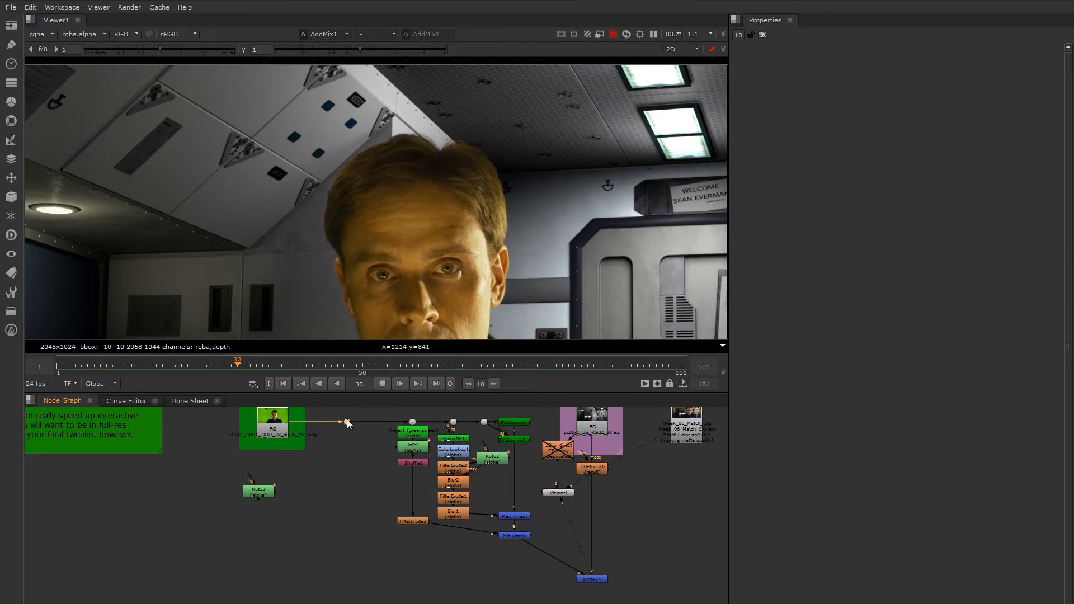
pyautogui.click(384, 385)
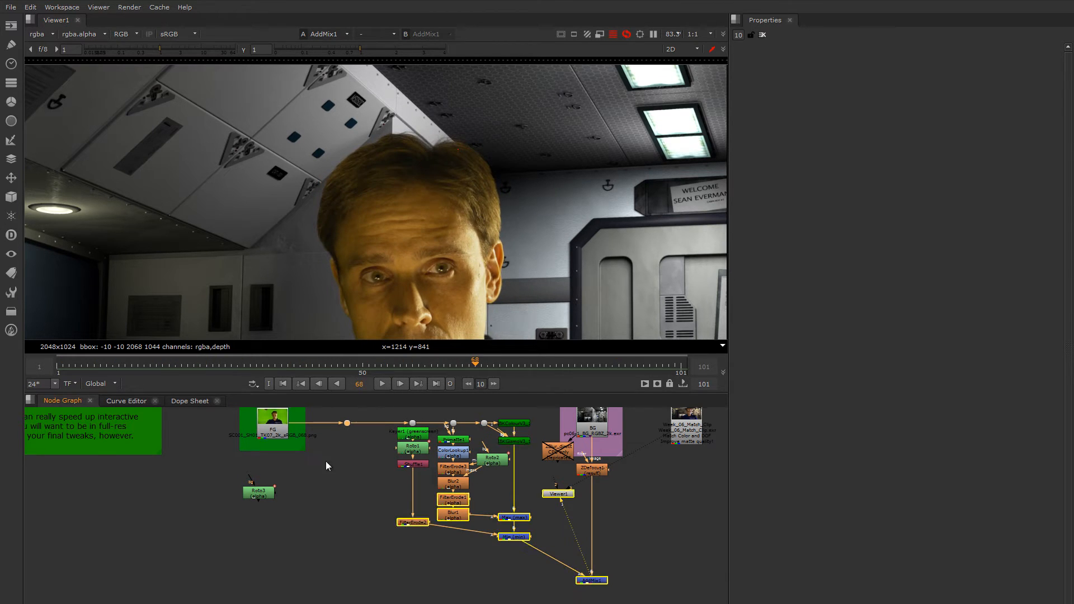
pyautogui.moveTo(326, 461); pyautogui.dragTo(336, 480, button='middle')
pyautogui.click(283, 445)
pyautogui.press('1')
pyautogui.scroll(4, 399, 190)
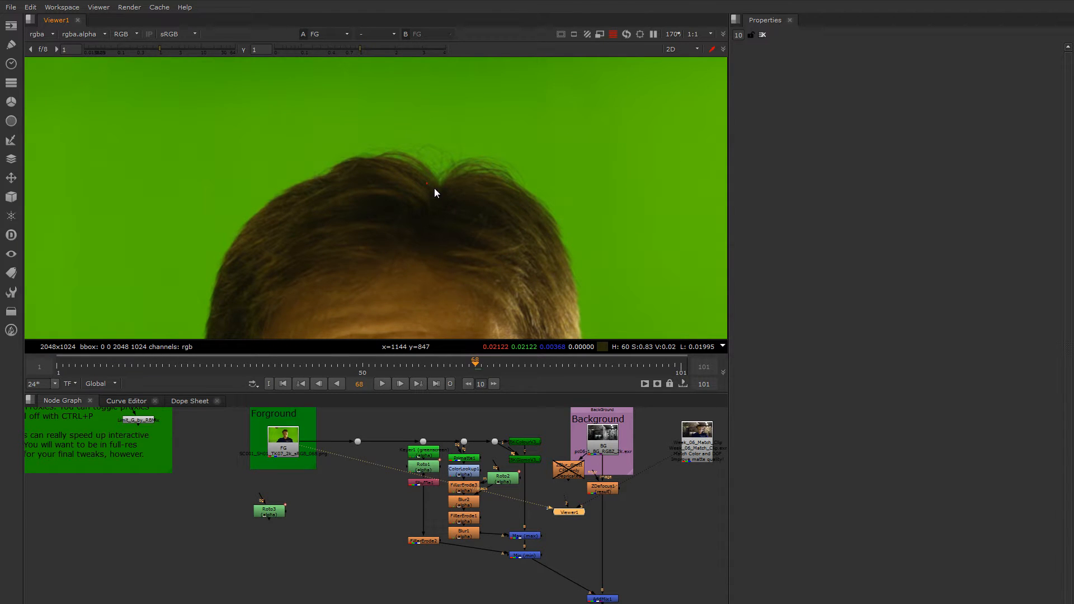
# - Examine the FG plate's hair edges in the green, blue, red and luminance channels
pyautogui.press('g')
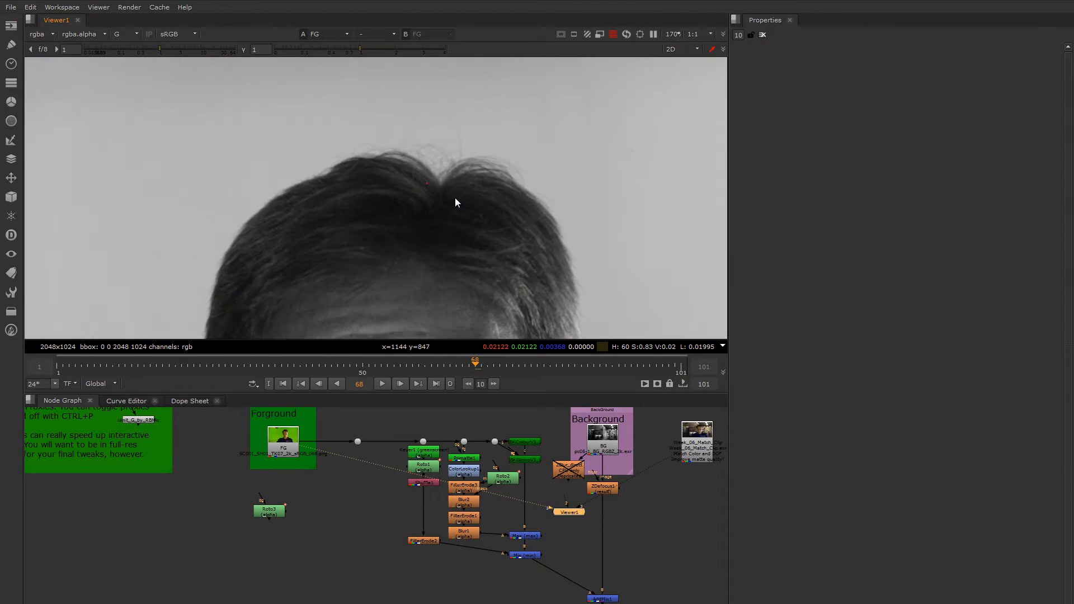
pyautogui.press('b')
pyautogui.press('y')
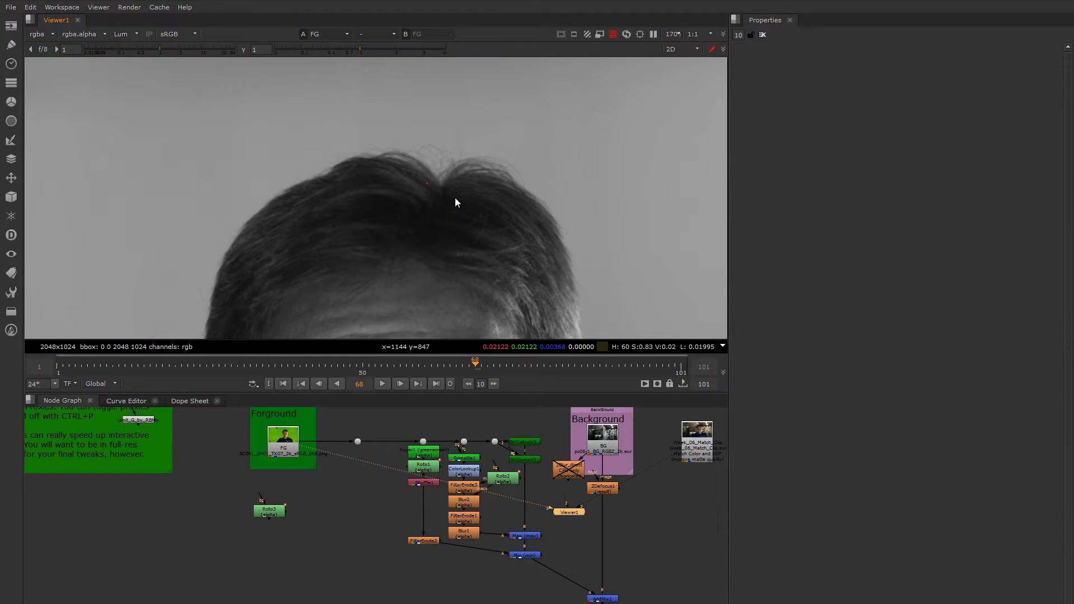
pyautogui.press('r')
pyautogui.press('b')
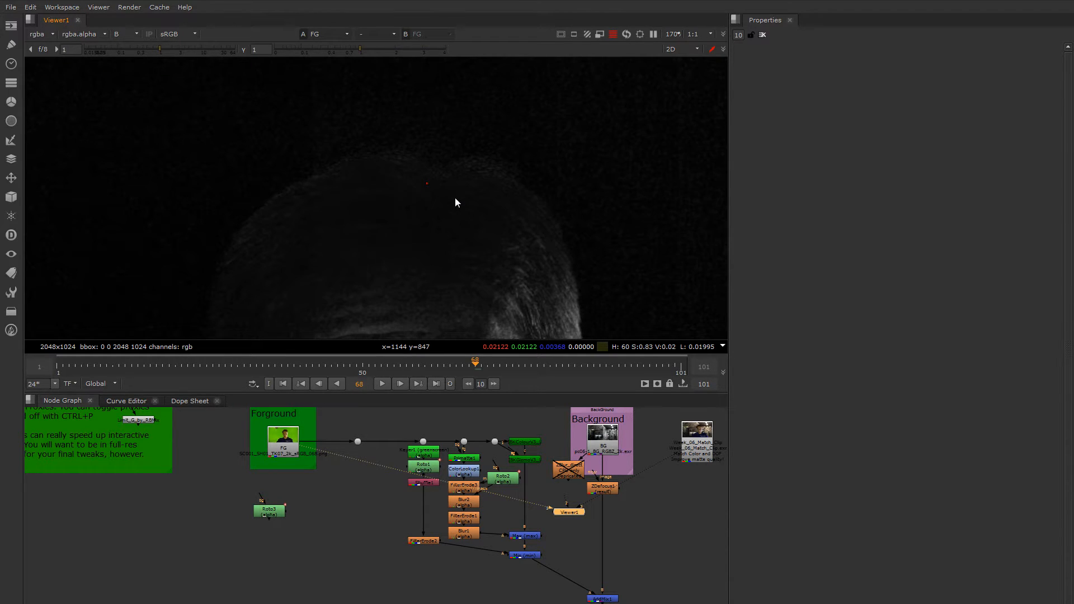
pyautogui.press('g')
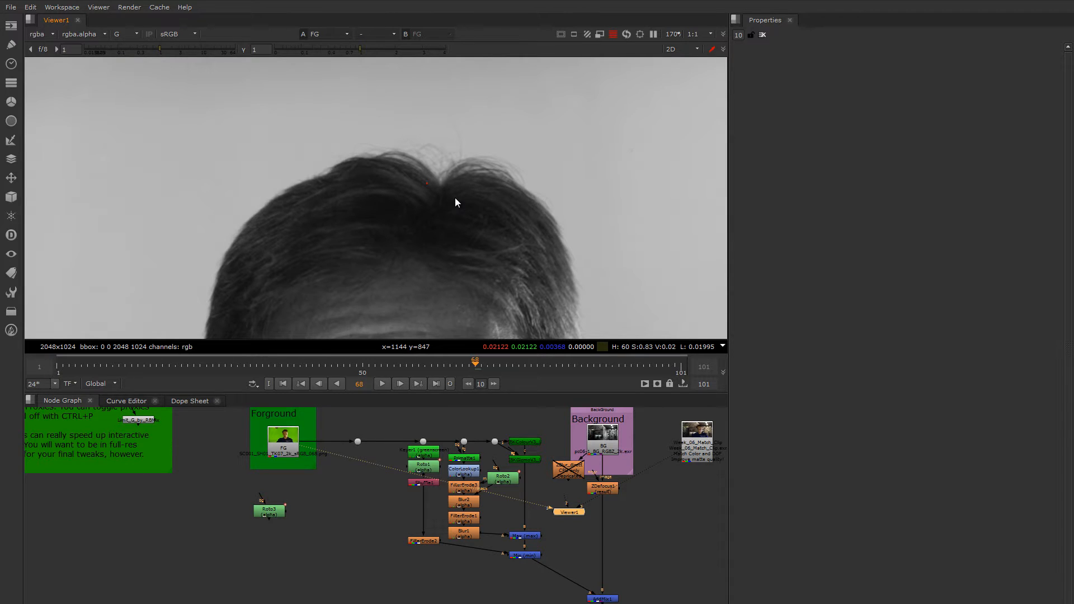
pyautogui.press('y')
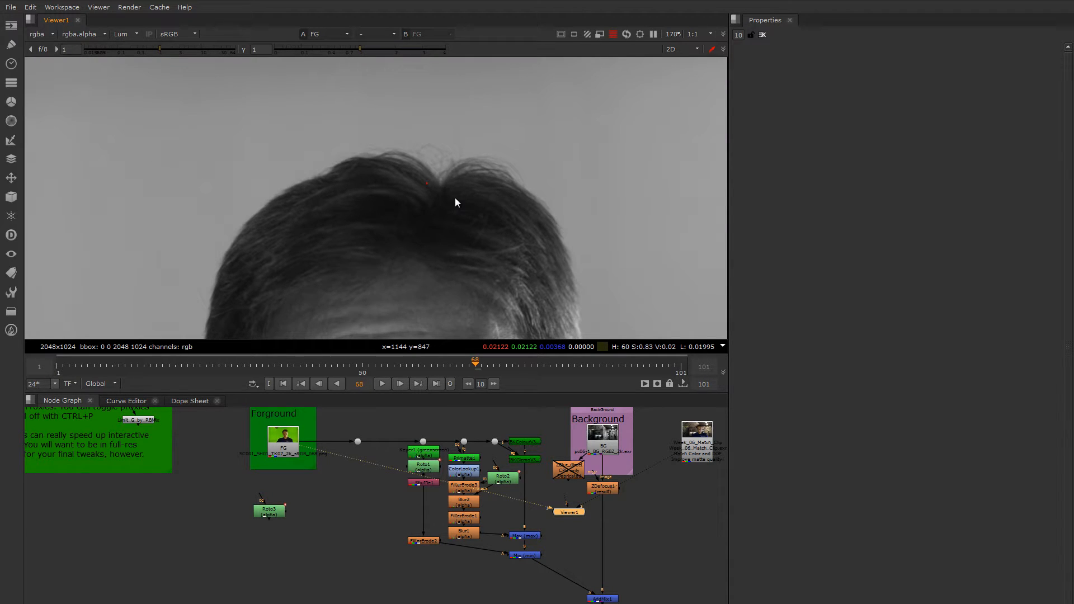
# - Compare the green channel against luminance around the fine flyaway hairs, judging which separates hair from backing better
pyautogui.press('g')
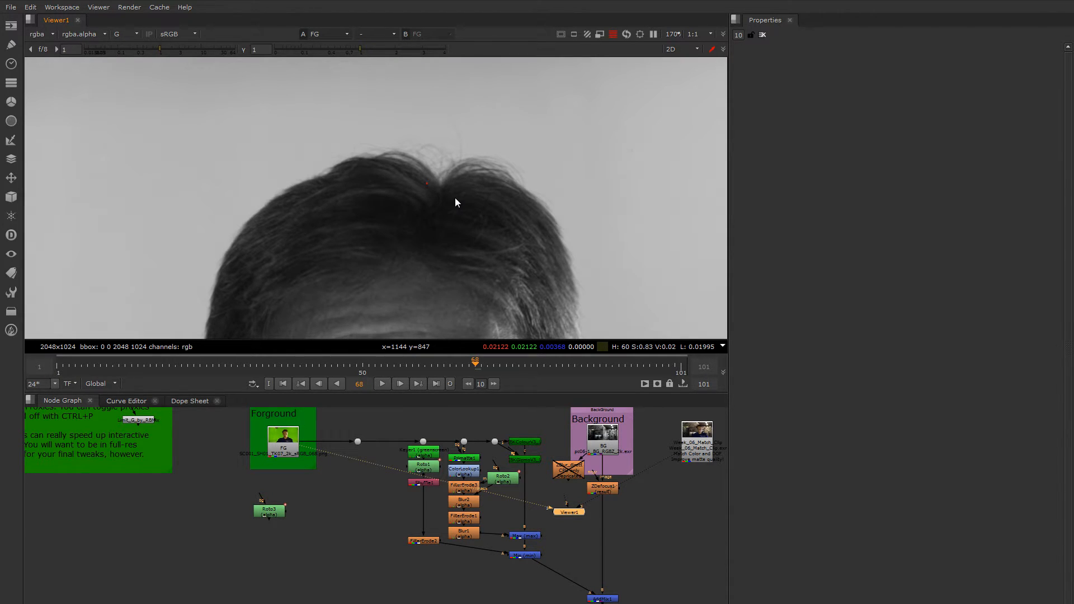
pyautogui.press('y')
pyautogui.scroll(4, 442, 177)
pyautogui.press('g')
pyautogui.press('y')
pyautogui.press('g')
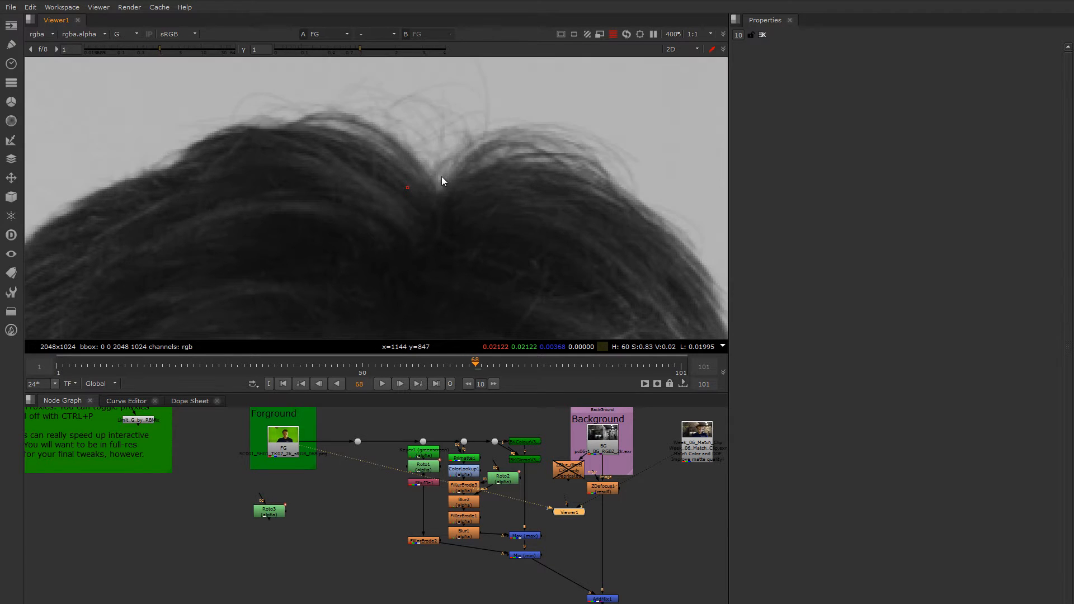
pyautogui.press('y')
pyautogui.press('g')
pyautogui.press('y')
pyautogui.press('g')
pyautogui.press('y')
pyautogui.press('g')
pyautogui.press('y')
pyautogui.press('g')
pyautogui.press('y')
pyautogui.moveTo(443, 165); pyautogui.dragTo(432, 224, button='middle')
pyautogui.press('g')
pyautogui.press('y')
pyautogui.press('g')
pyautogui.press('y')
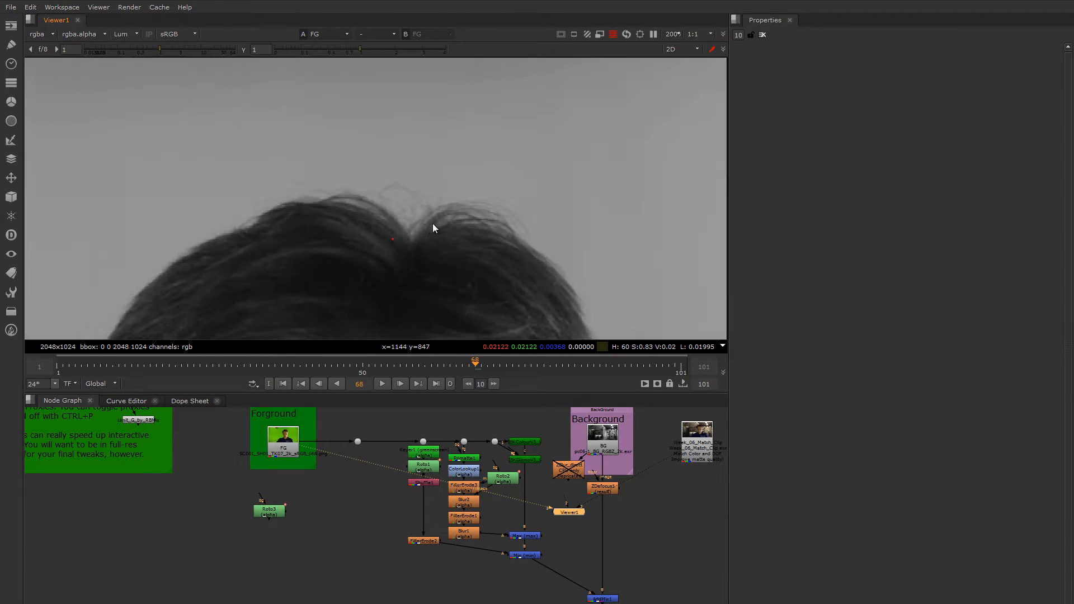
pyautogui.press('g')
pyautogui.scroll(-4, 432, 223)
pyautogui.press('y')
pyautogui.press('g')
pyautogui.scroll(2, 432, 221)
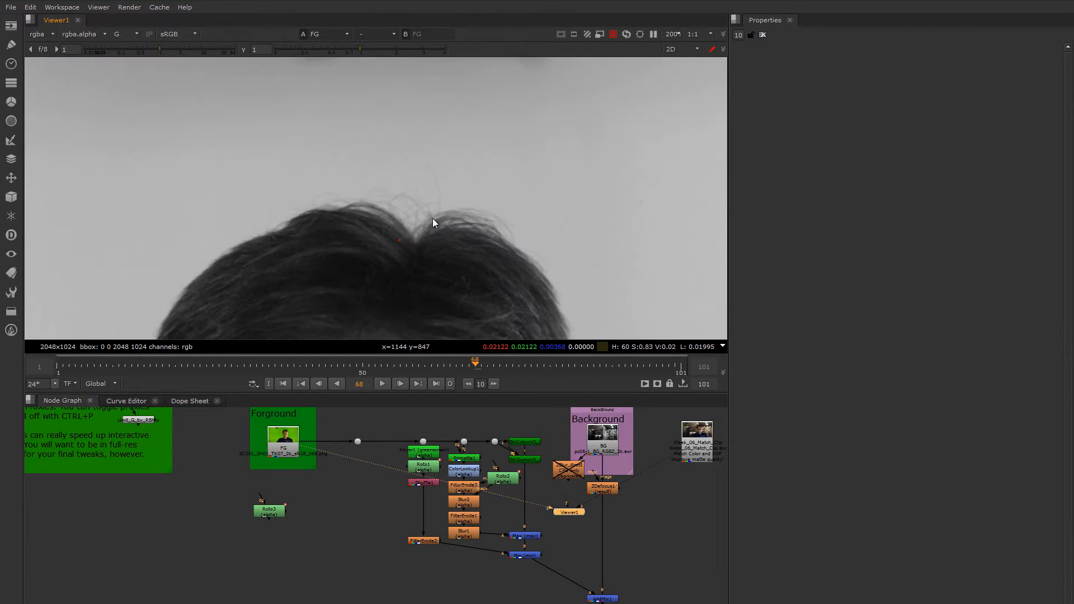
pyautogui.press('y')
pyautogui.press('g')
pyautogui.scroll(2, 432, 210)
pyautogui.press('y')
pyautogui.press('g')
pyautogui.scroll(-2, 432, 203)
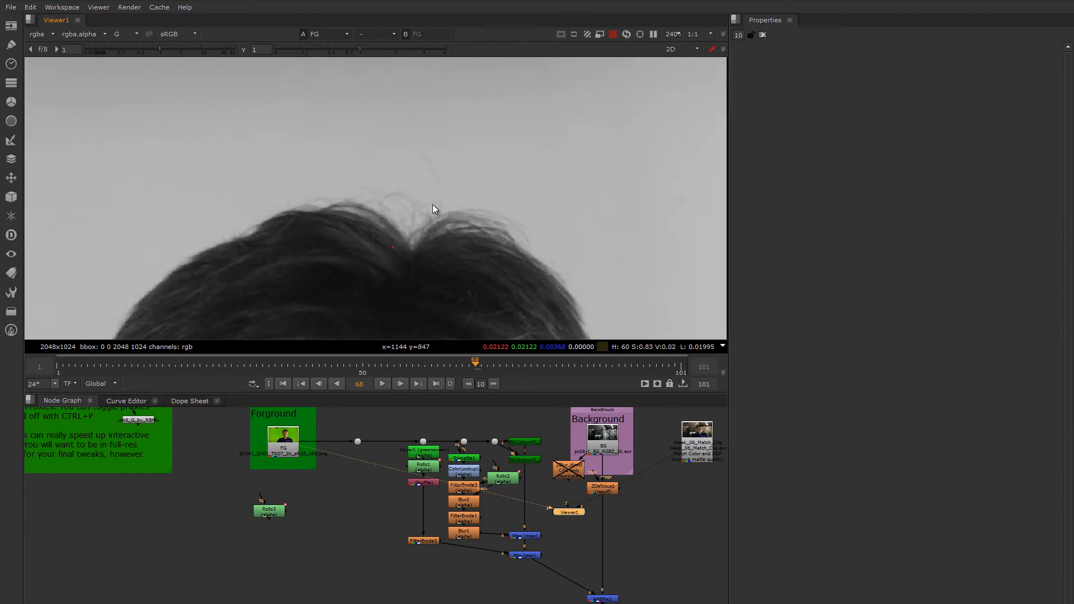
pyautogui.press('y')
pyautogui.press('g')
pyautogui.press('y')
pyautogui.press('g')
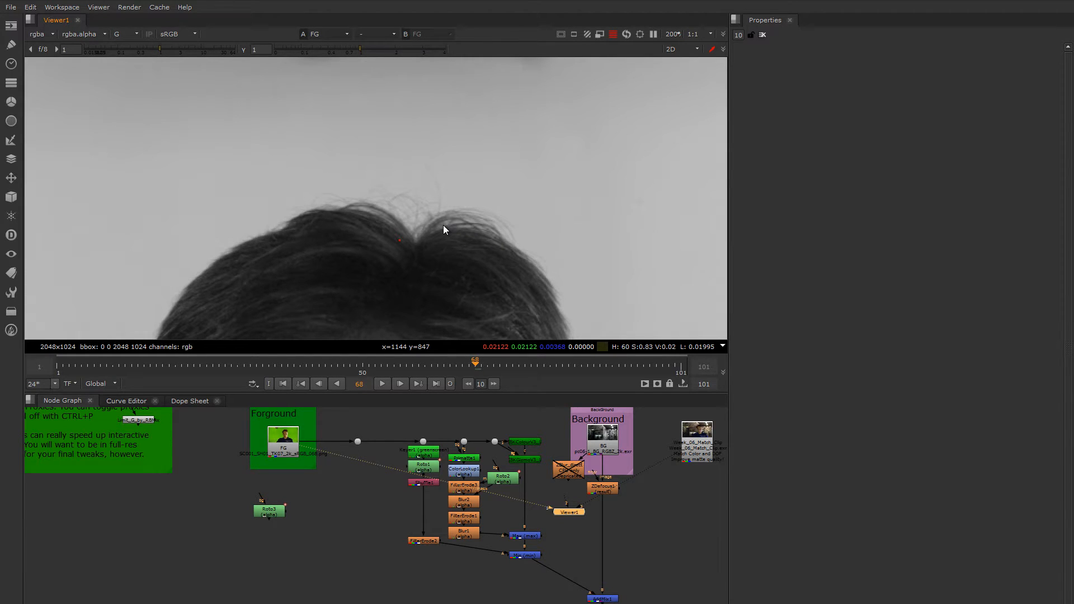
pyautogui.moveTo(449, 249); pyautogui.dragTo(446, 237, button='middle')
# - Add a Keyer node fed from the first dot after FG and set its operation to green keyer
pyautogui.click(352, 471)
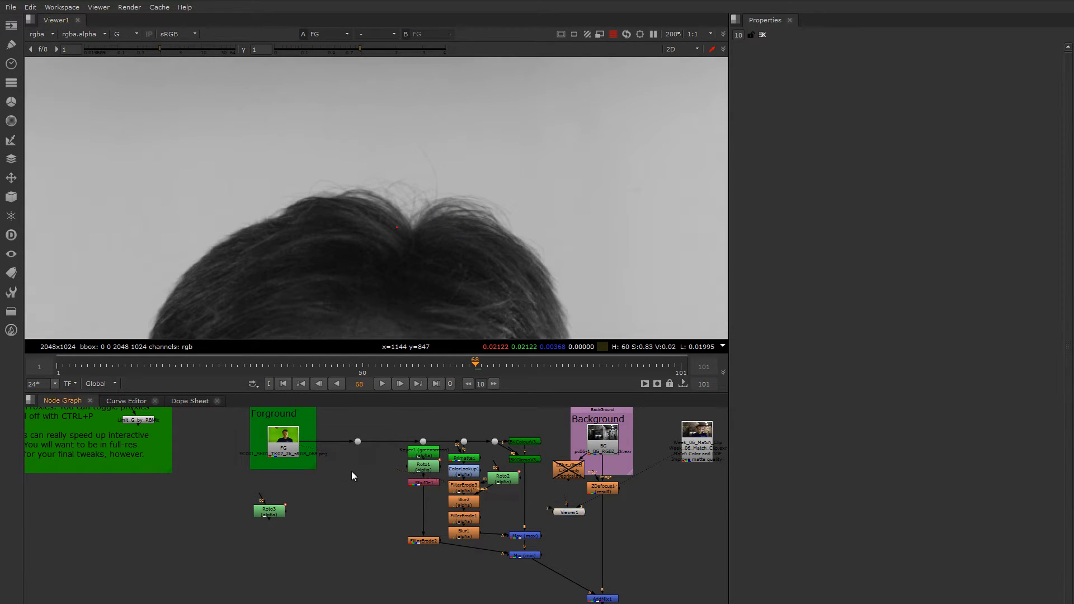
pyautogui.press('Tab')
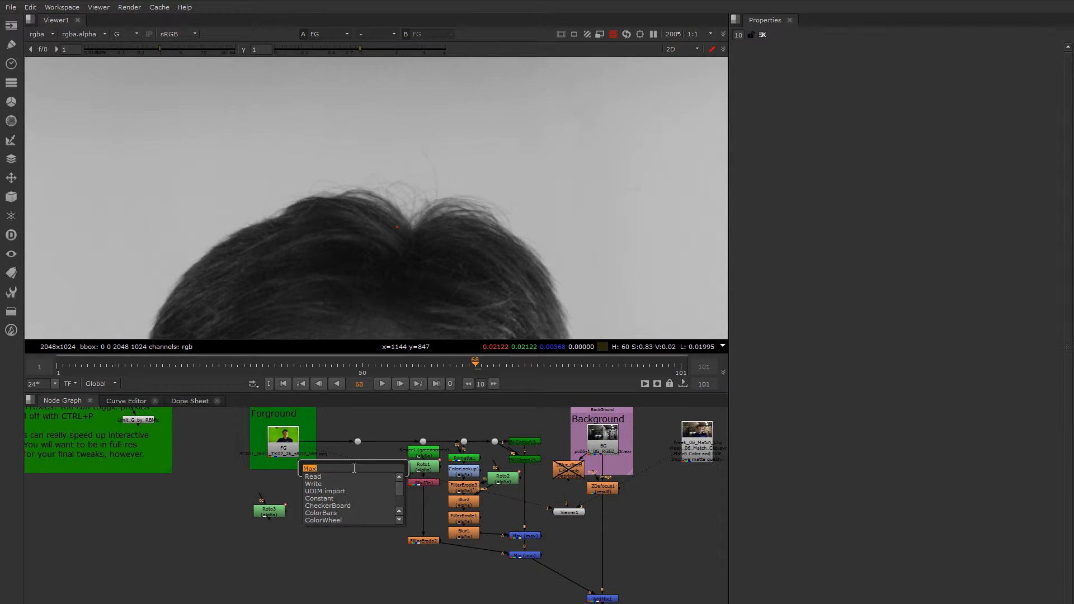
pyautogui.write('key')
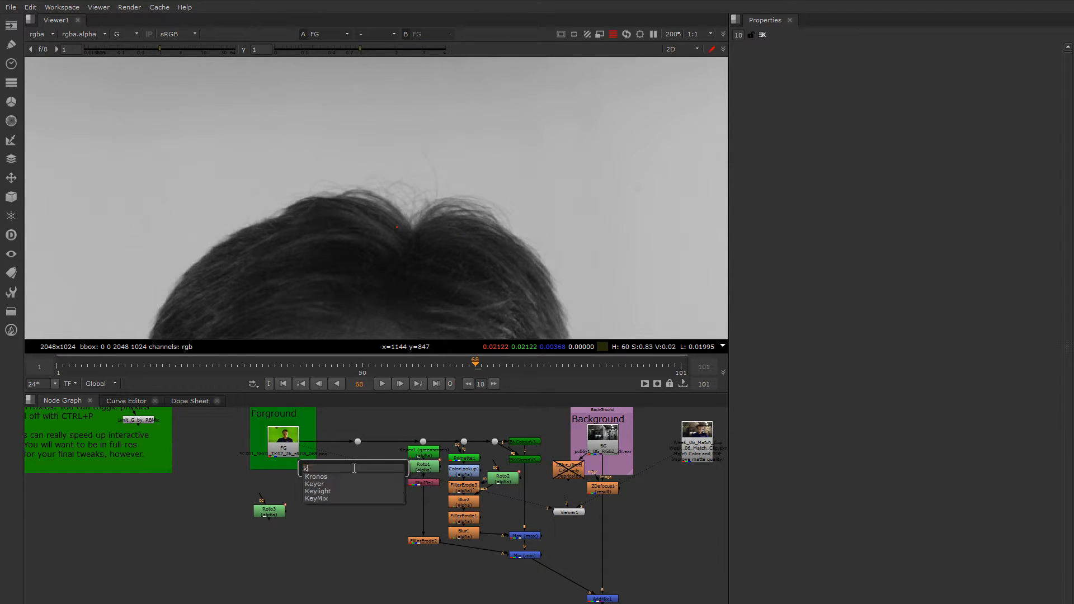
pyautogui.press('Return')
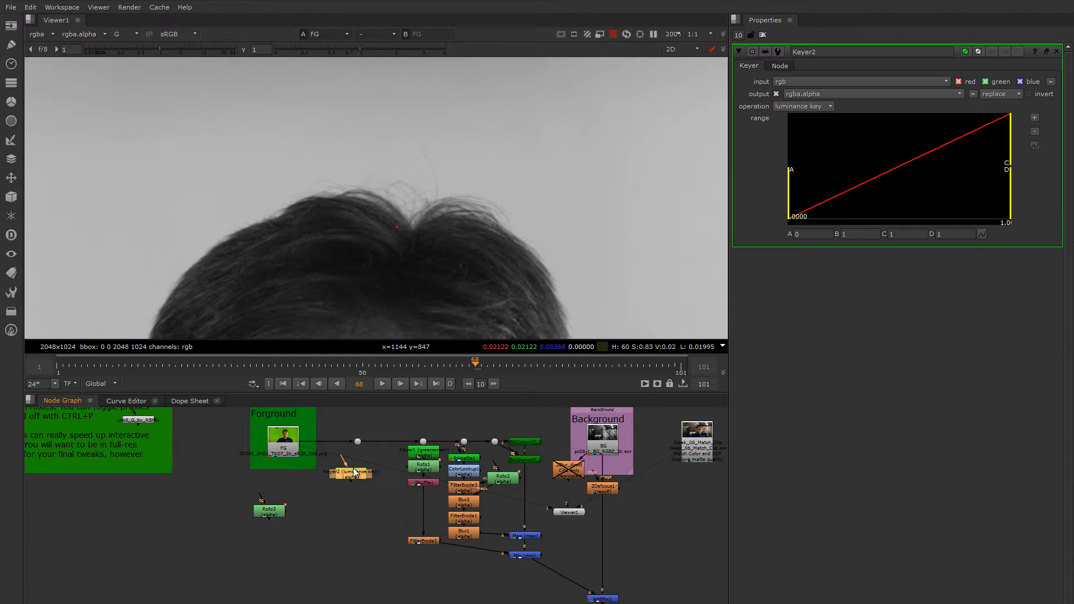
pyautogui.moveTo(356, 445); pyautogui.dragTo(364, 462)
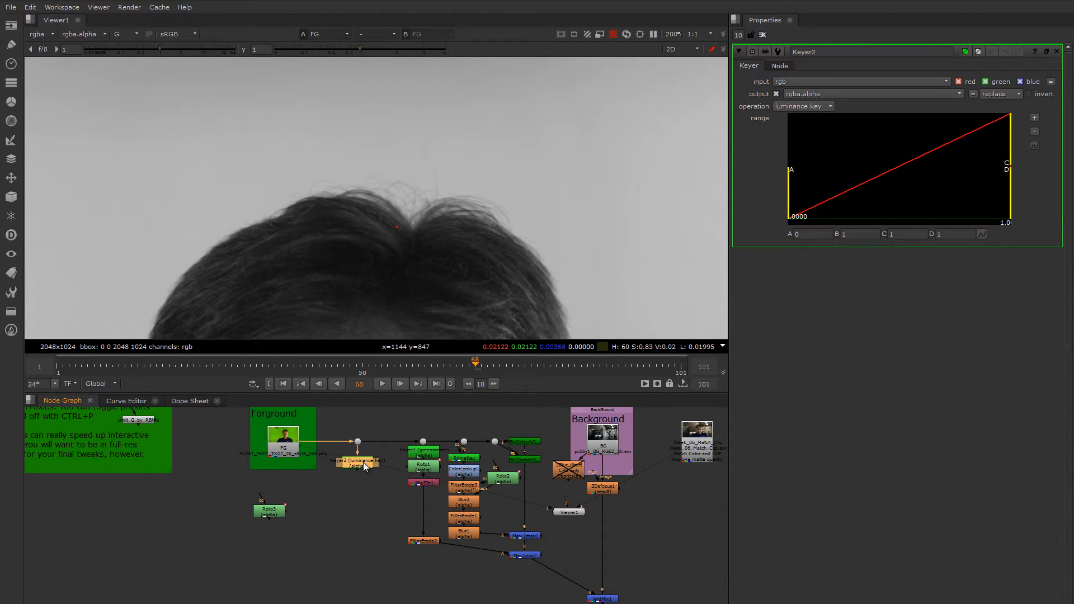
pyautogui.click(793, 106)
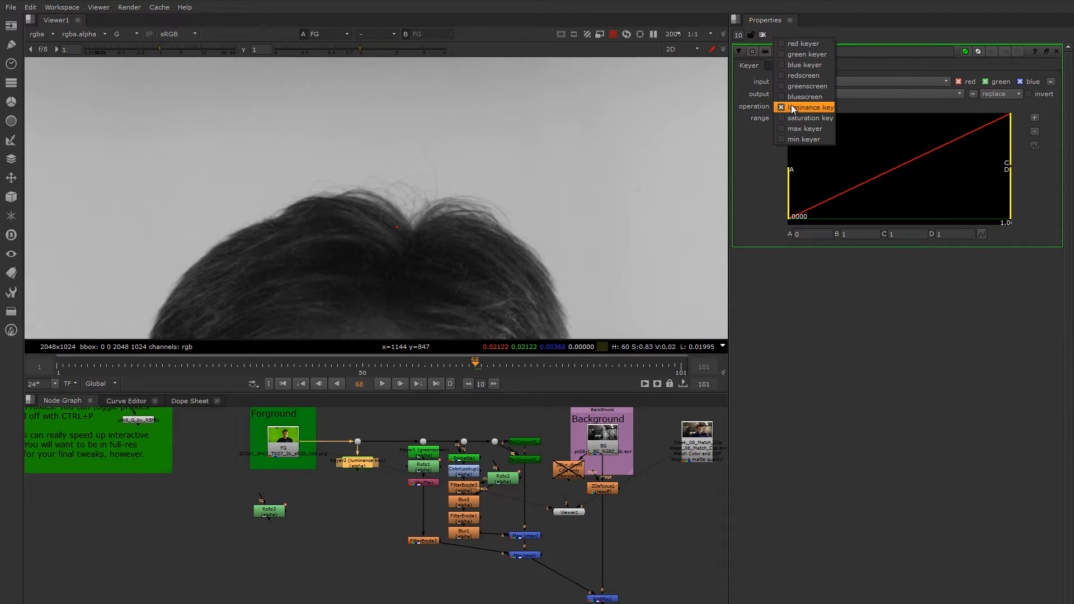
pyautogui.click(827, 55)
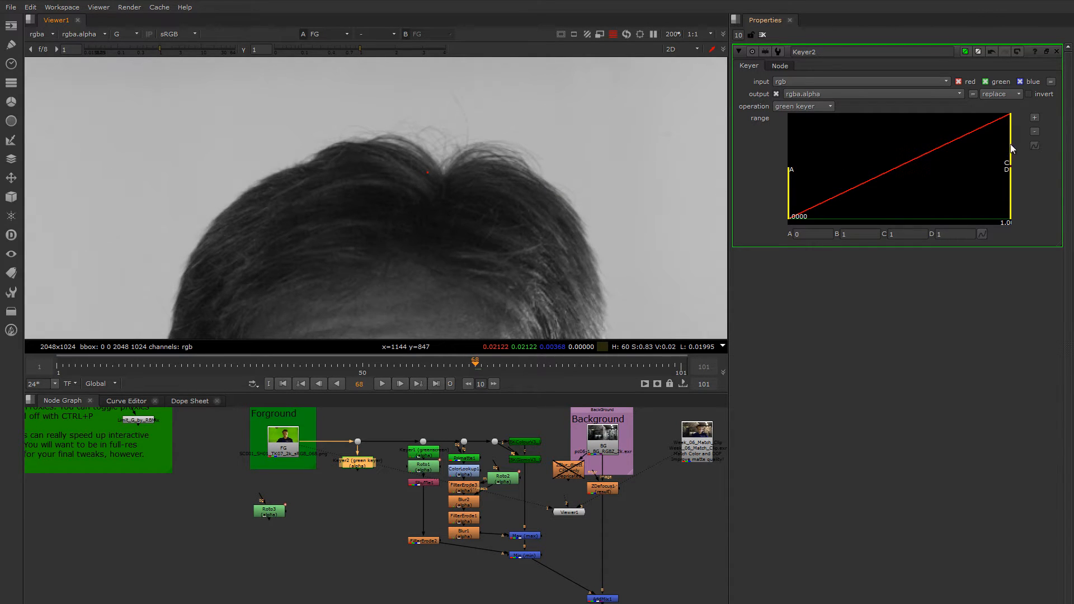
# - Invert the new keyer's range by setting B and C to 0, and display its alpha in the viewer
pyautogui.moveTo(1010, 116); pyautogui.dragTo(703, 175)
pyautogui.press('a')
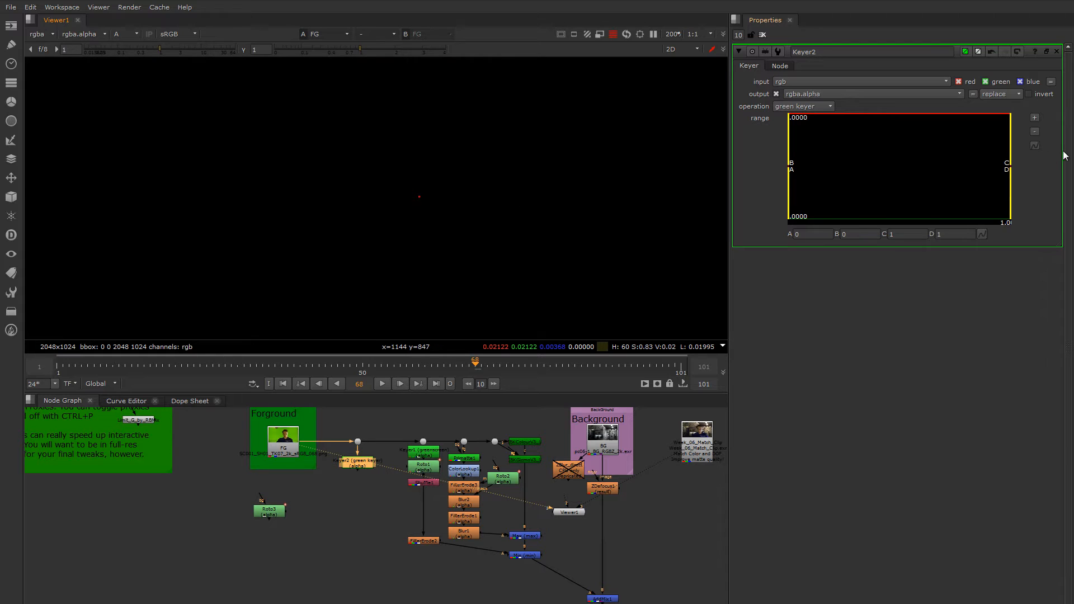
pyautogui.moveTo(1012, 152); pyautogui.dragTo(659, 230)
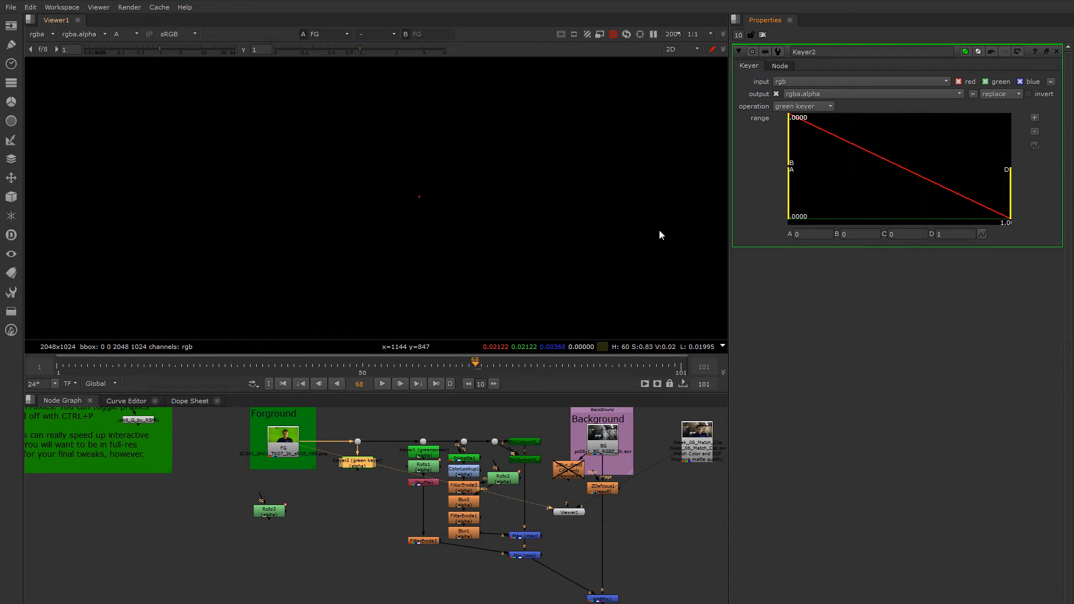
pyautogui.press('1')
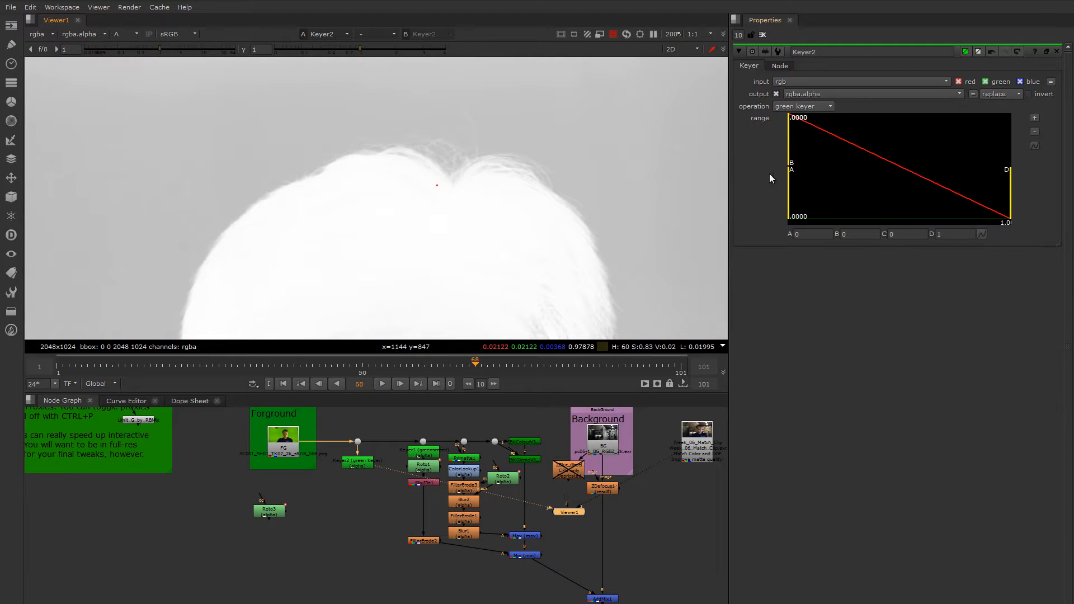
# - Lower the keyer's range point D to about 0.44 to black out the backing around the hair
pyautogui.moveTo(1009, 183); pyautogui.dragTo(937, 187)
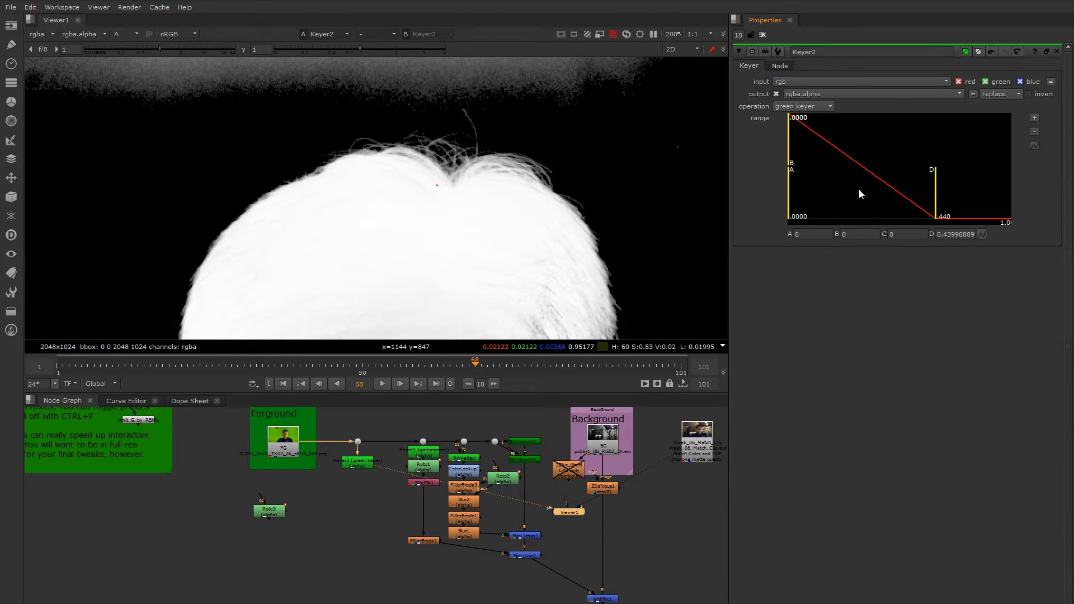
pyautogui.moveTo(547, 173); pyautogui.dragTo(576, 175, button='middle')
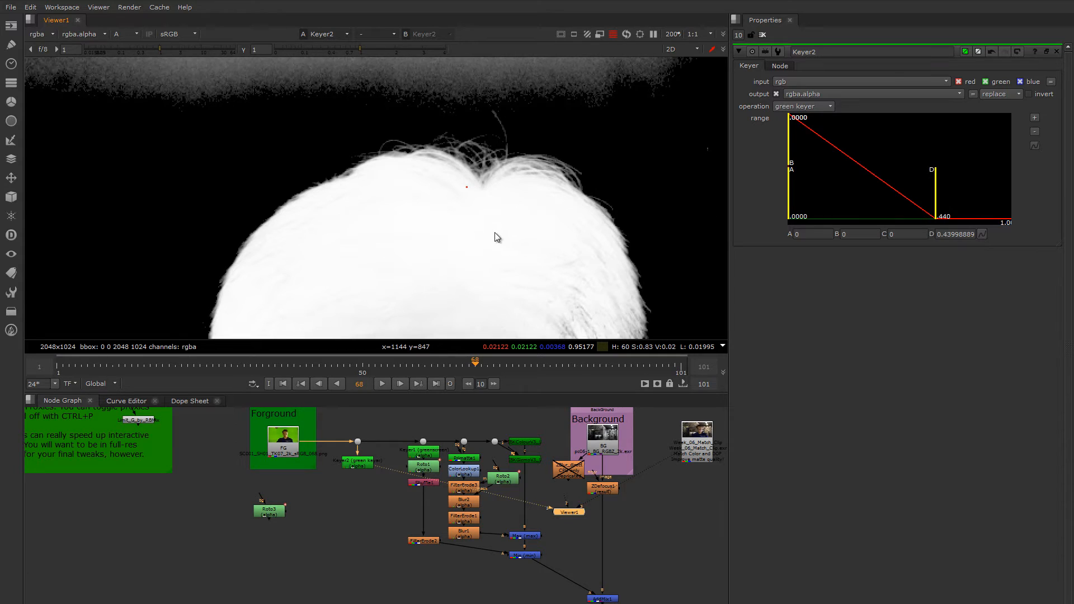
pyautogui.moveTo(495, 234); pyautogui.dragTo(481, 200, button='middle')
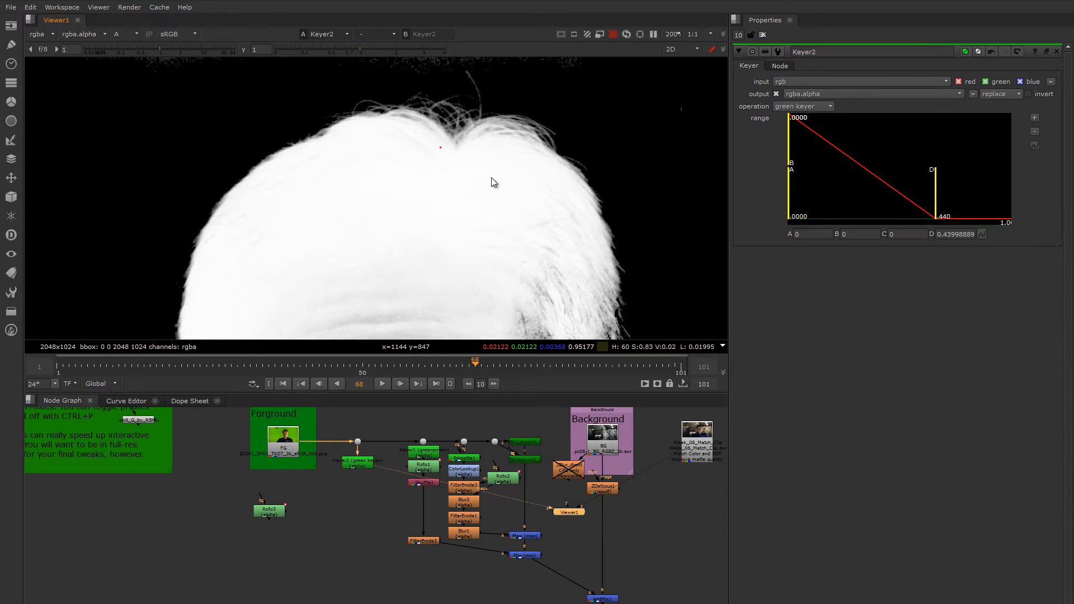
# - Try raising the keyer's range point C to about 0.051, check the fine hairs, and return C to 0
pyautogui.click(790, 159)
pyautogui.moveTo(791, 156); pyautogui.dragTo(839, 150)
pyautogui.scroll(3, 495, 152)
pyautogui.scroll(2, 484, 134)
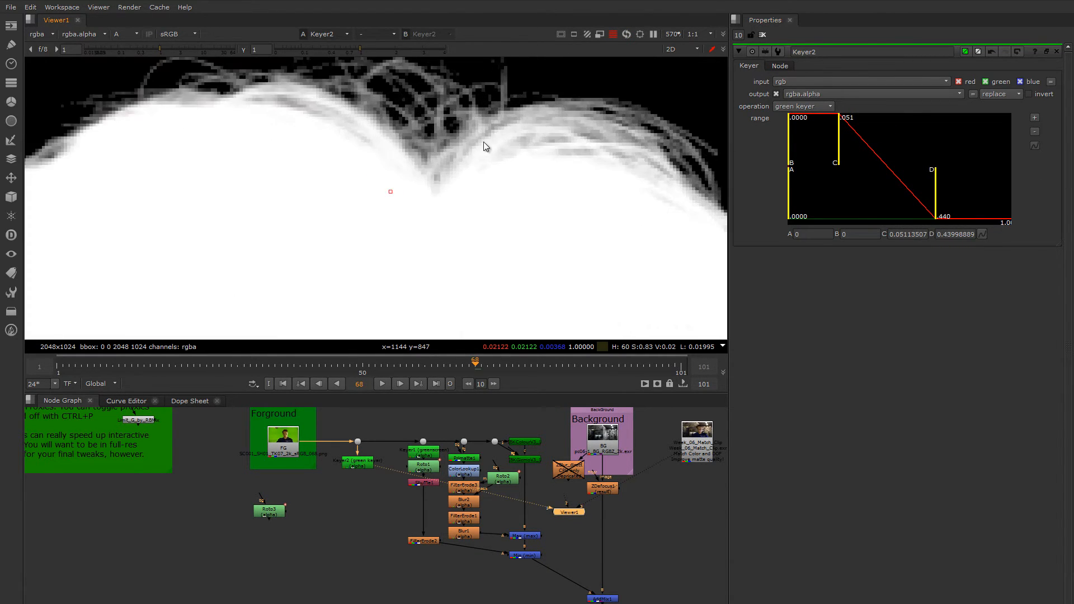
pyautogui.moveTo(839, 150); pyautogui.dragTo(789, 153)
pyautogui.scroll(-3, 505, 184)
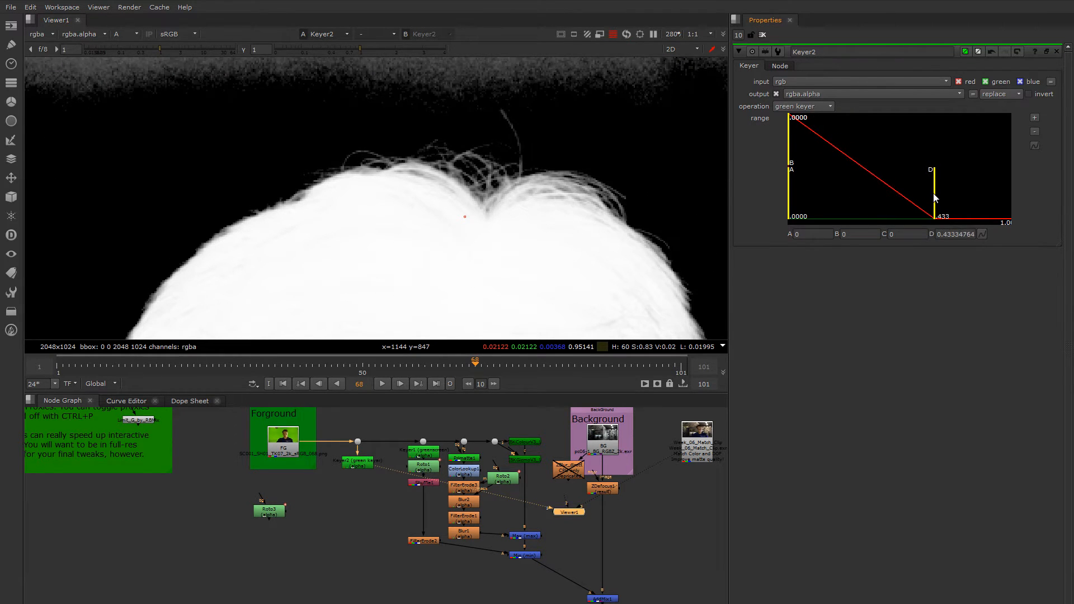
# - Fine-tune the keyer's range point D to about 0.443 and check the matte across the whole frame and hair edges
pyautogui.moveTo(935, 197); pyautogui.dragTo(936, 197)
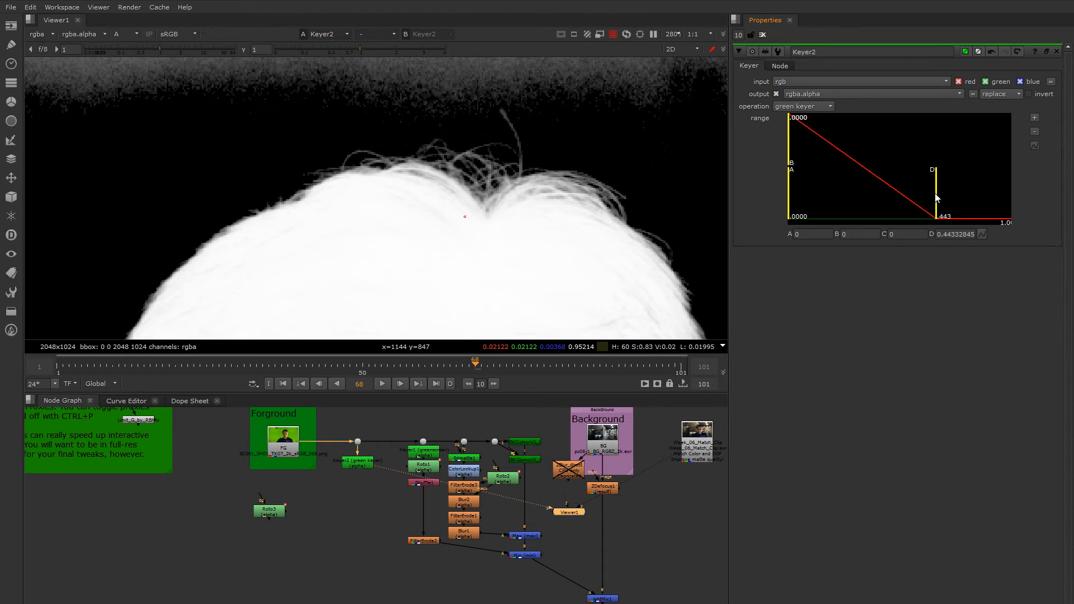
pyautogui.scroll(-6, 486, 216)
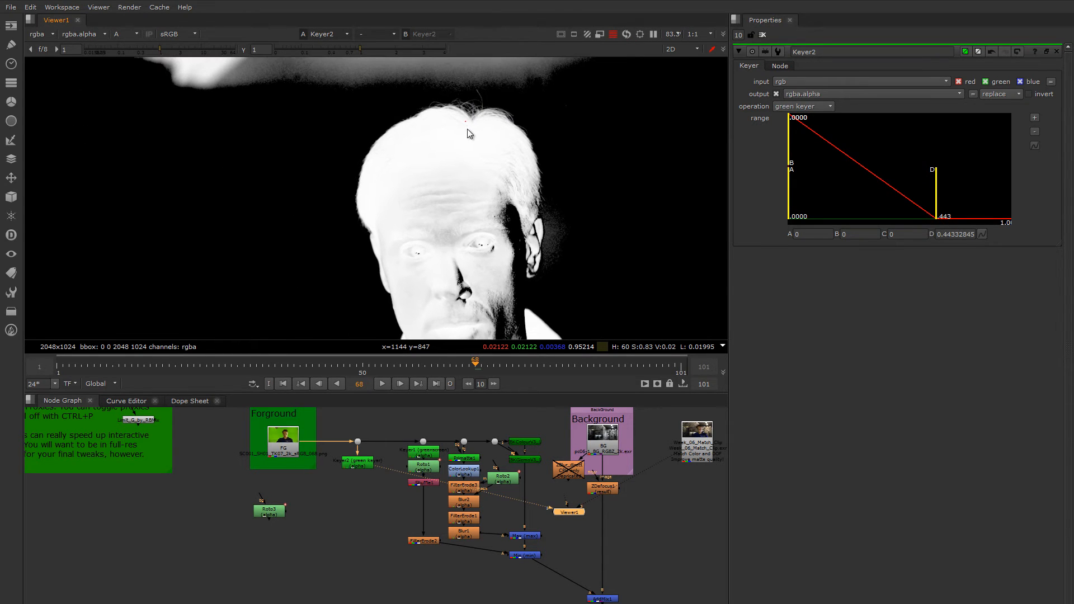
pyautogui.scroll(-3, 494, 156)
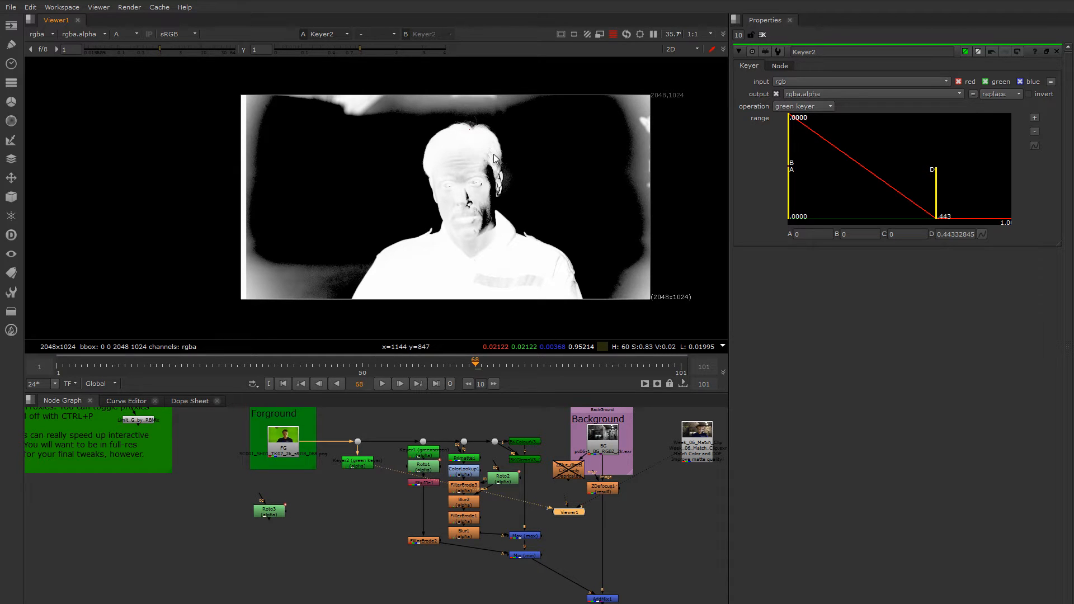
pyautogui.scroll(2, 494, 159)
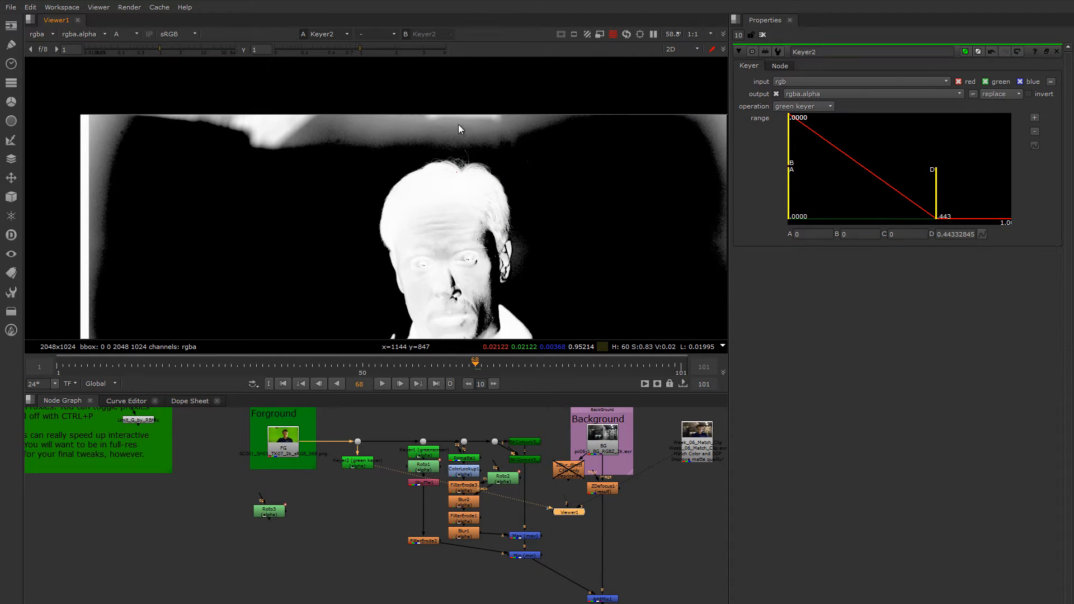
pyautogui.scroll(2, 435, 164)
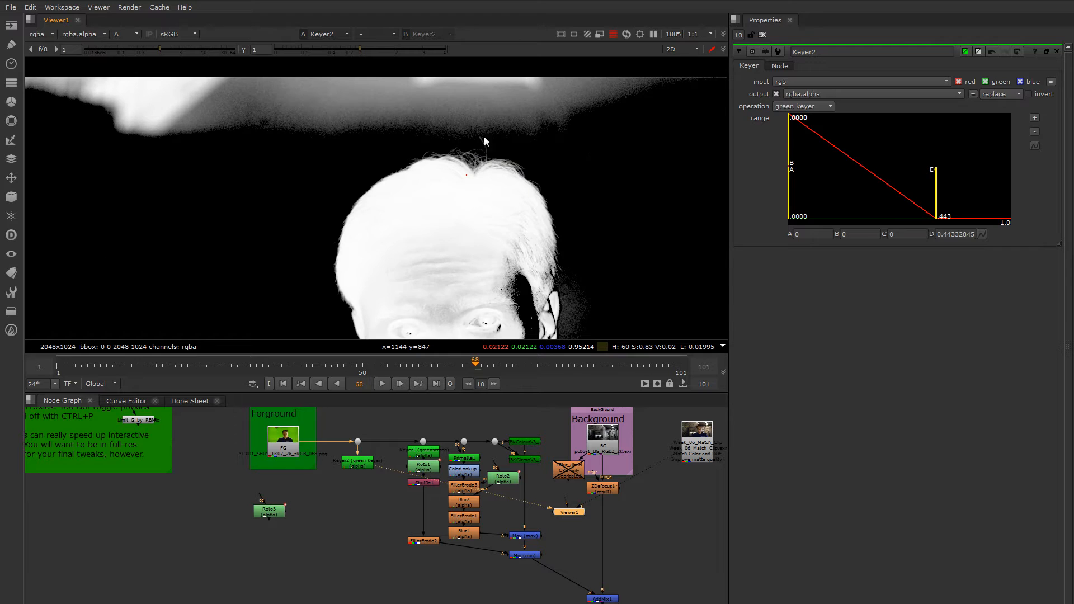
pyautogui.scroll(1, 476, 147)
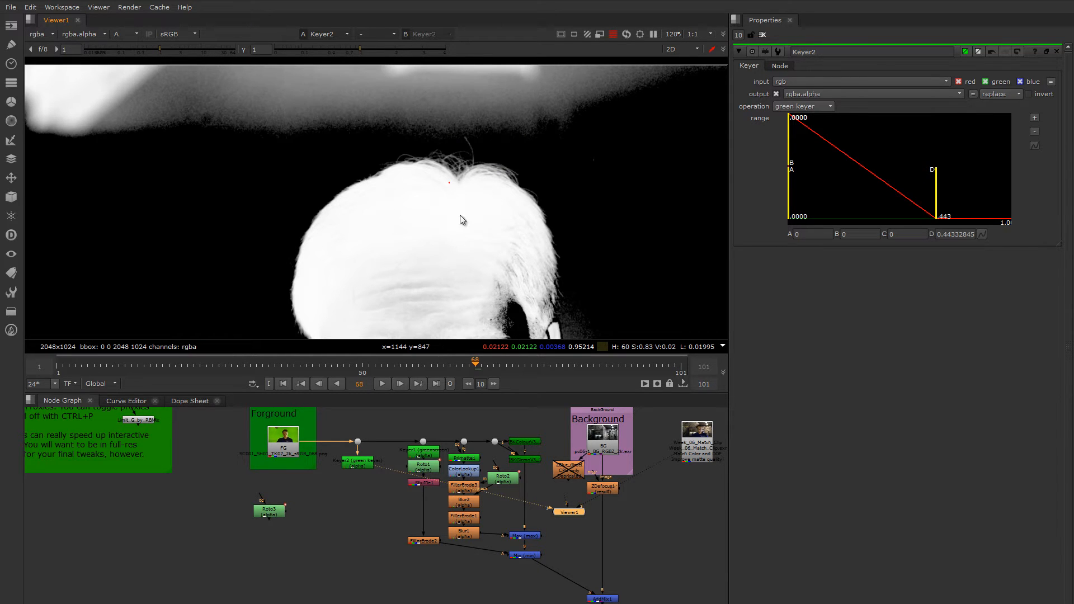
# - Scrub the timeline to frame 63 while checking the keyer's hair matte, and move the Roto3 node slightly
pyautogui.click(100, 365)
pyautogui.moveTo(99, 365); pyautogui.dragTo(443, 359)
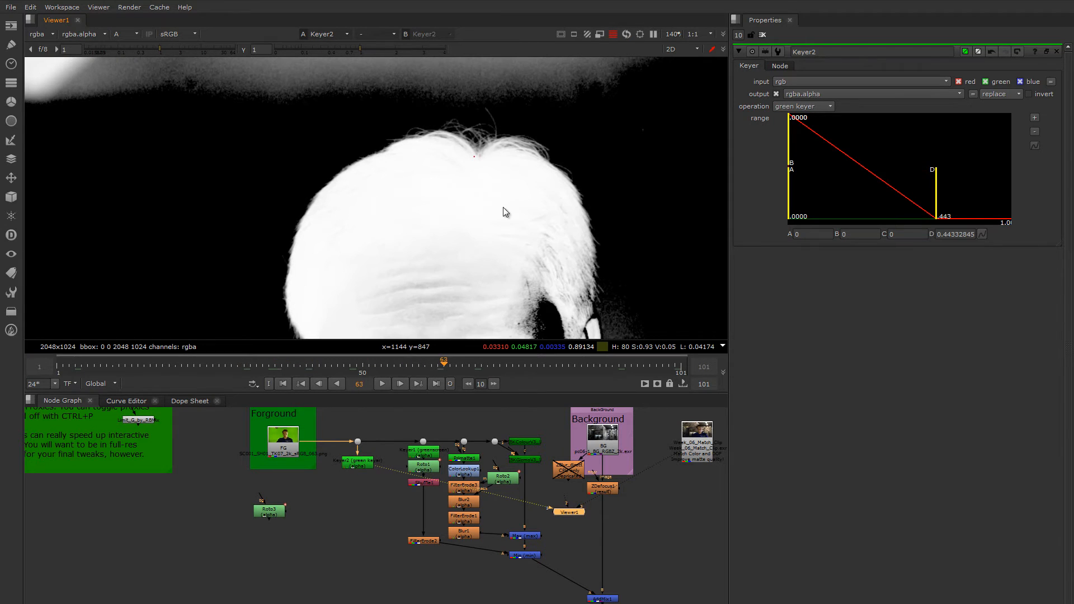
pyautogui.moveTo(272, 511); pyautogui.dragTo(297, 501)
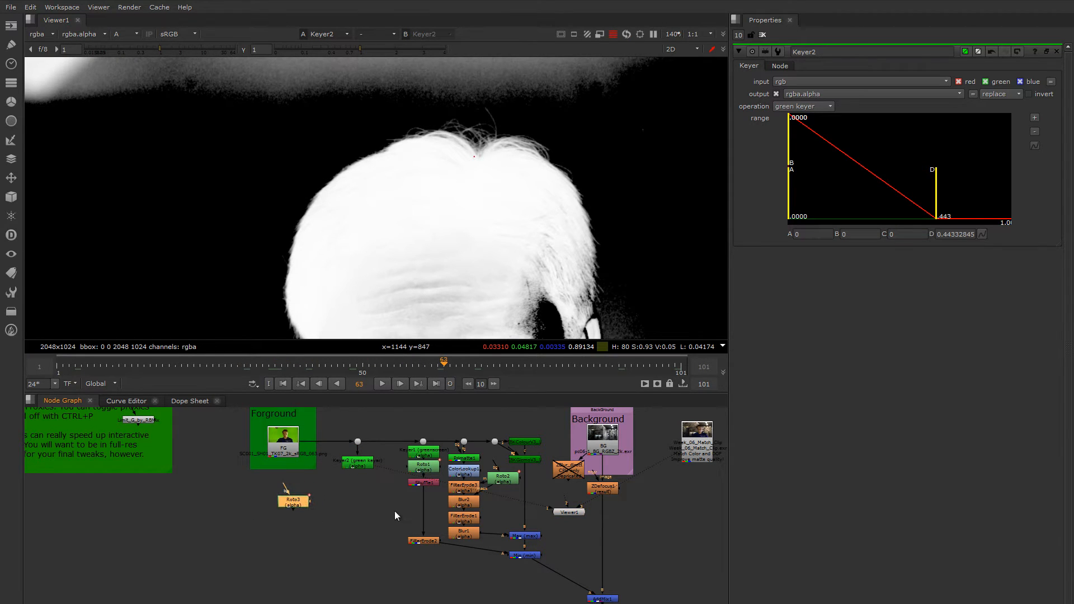
# - Display the Min node's alpha and examine the hair edges of the existing combined matte
pyautogui.moveTo(395, 511)
pyautogui.mouseDown(button='middle')
pyautogui.moveTo(372, 475)
pyautogui.moveTo(401, 512)
pyautogui.mouseUp(button='middle')
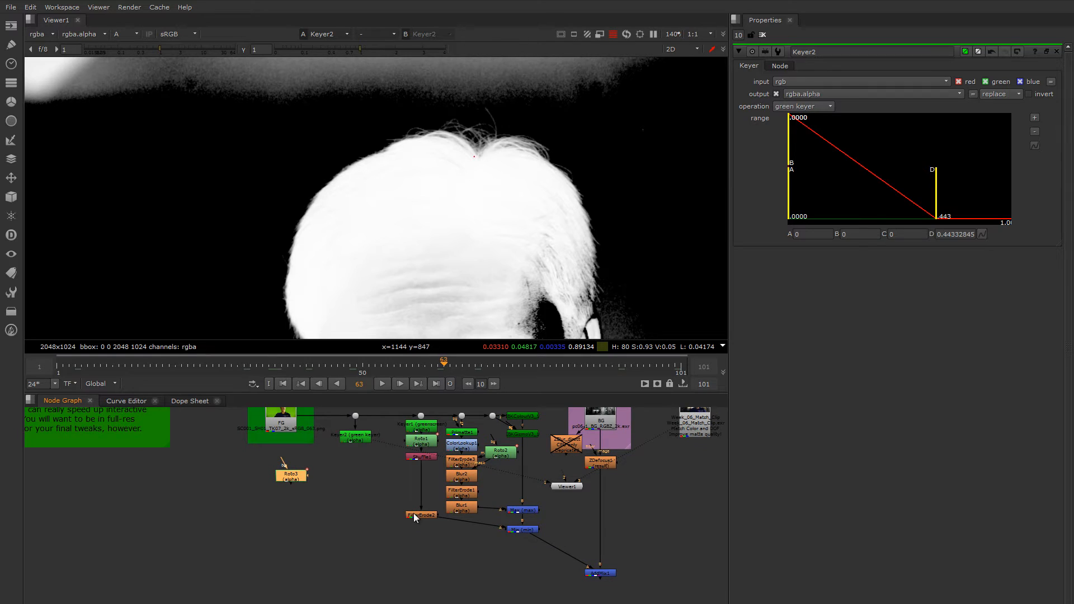
pyautogui.click(523, 529)
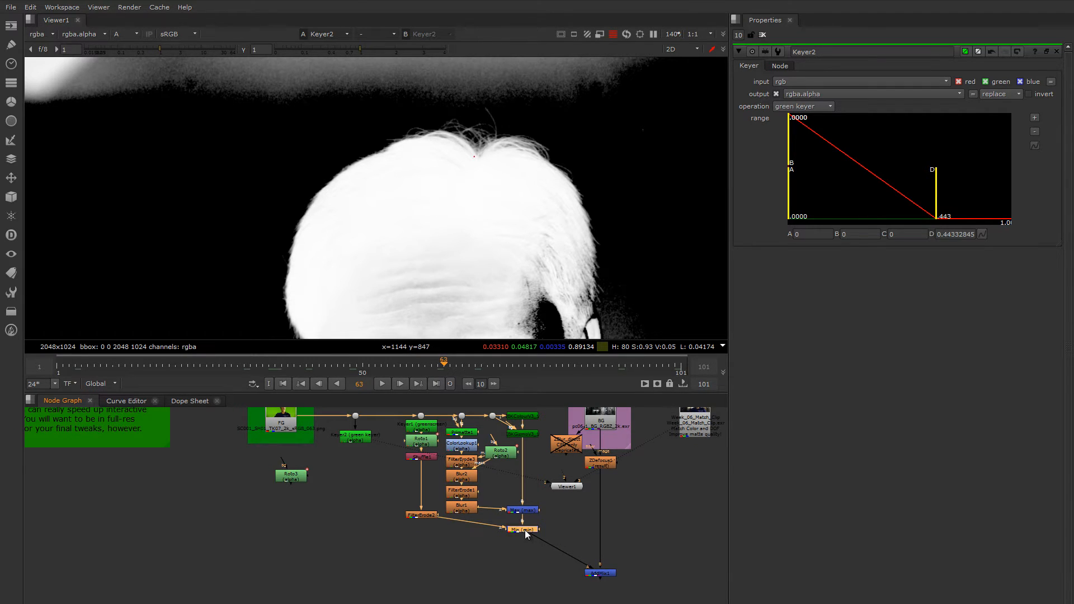
pyautogui.press('1')
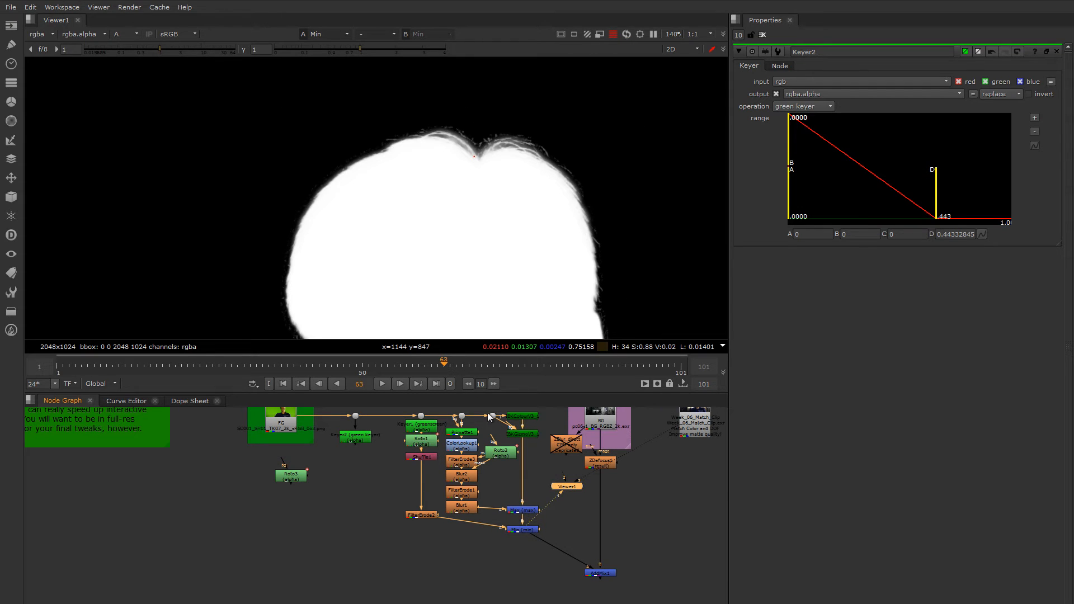
pyautogui.moveTo(485, 234); pyautogui.dragTo(490, 197, button='middle')
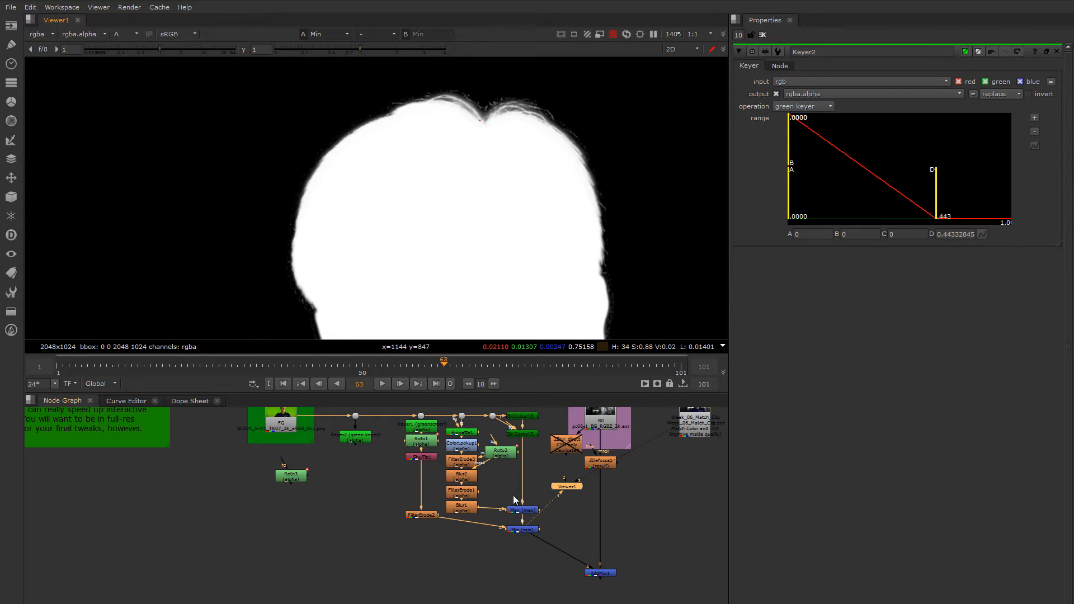
pyautogui.moveTo(485, 122); pyautogui.dragTo(484, 155, button='middle')
pyautogui.scroll(3, 464, 147)
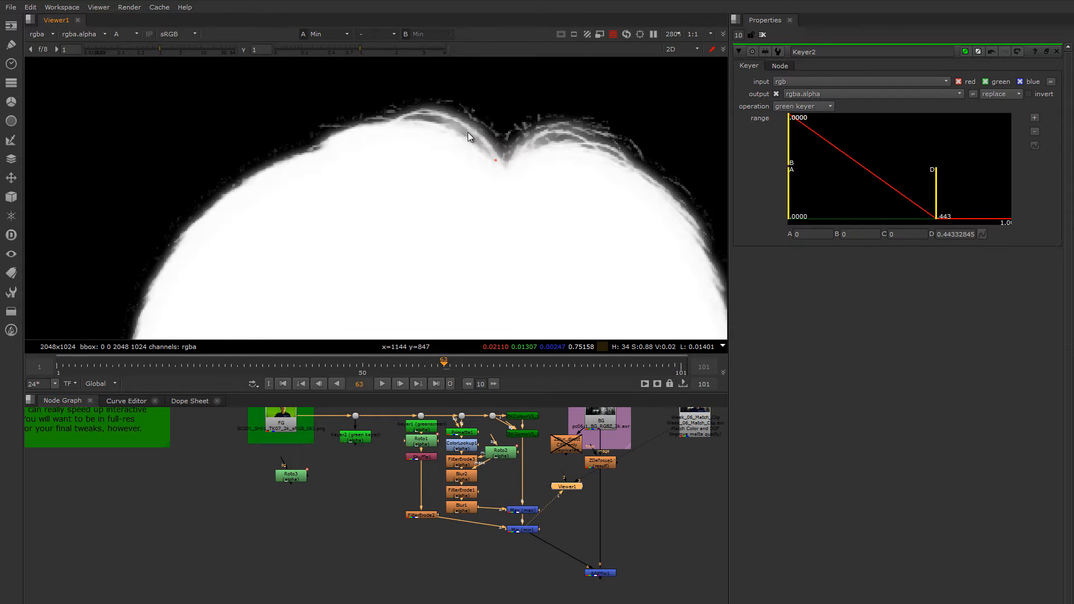
pyautogui.scroll(-3, 525, 133)
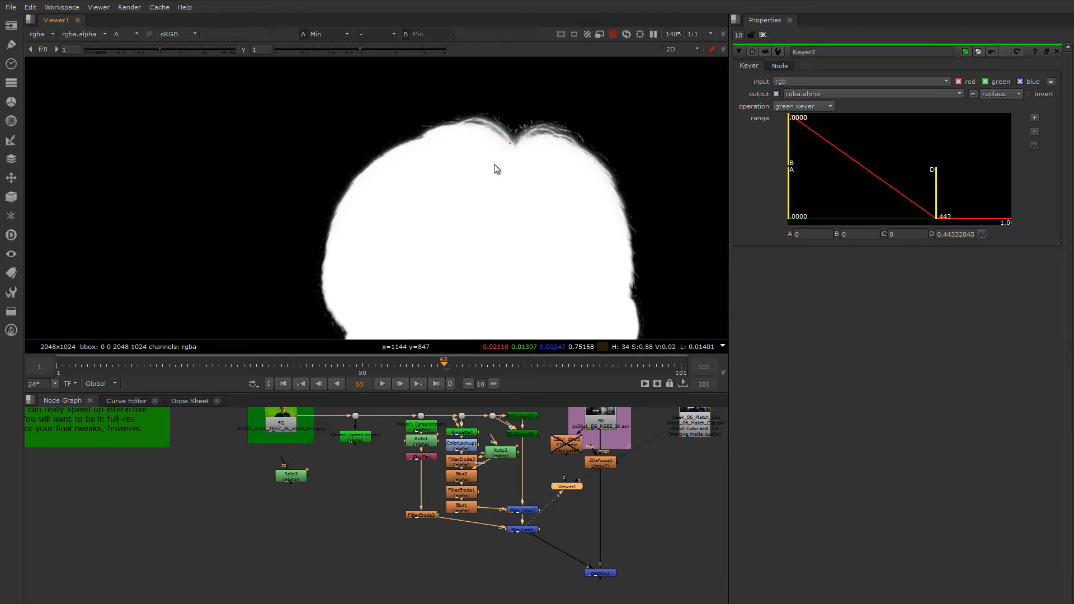
pyautogui.moveTo(494, 165); pyautogui.dragTo(511, 124, button='middle')
pyautogui.moveTo(520, 170); pyautogui.dragTo(505, 207, button='middle')
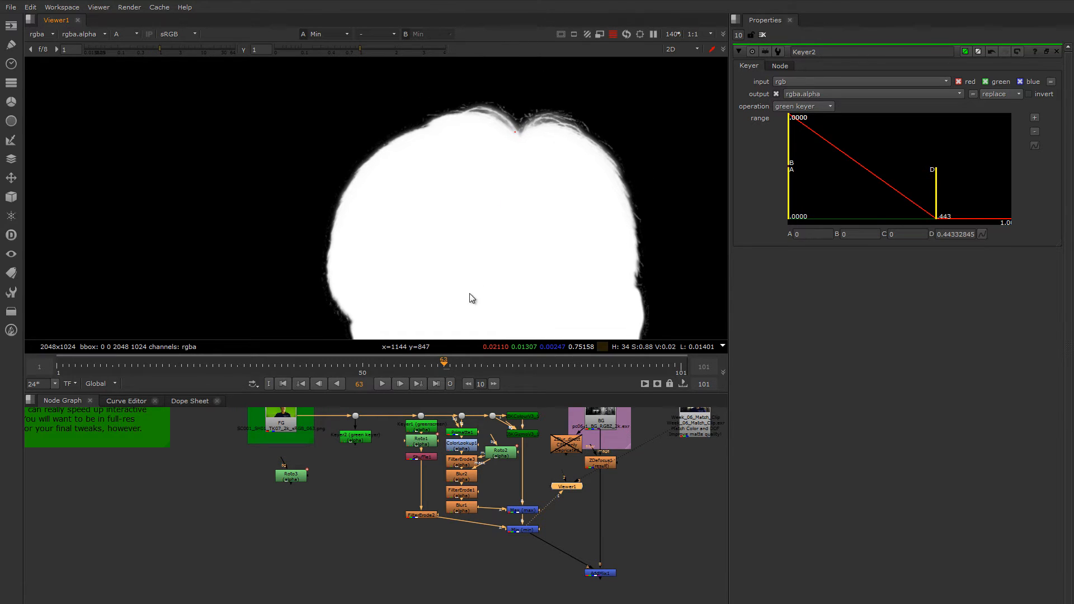
# - Add a new Max merge node in the open area of the node graph below Keyer2
pyautogui.click(361, 438)
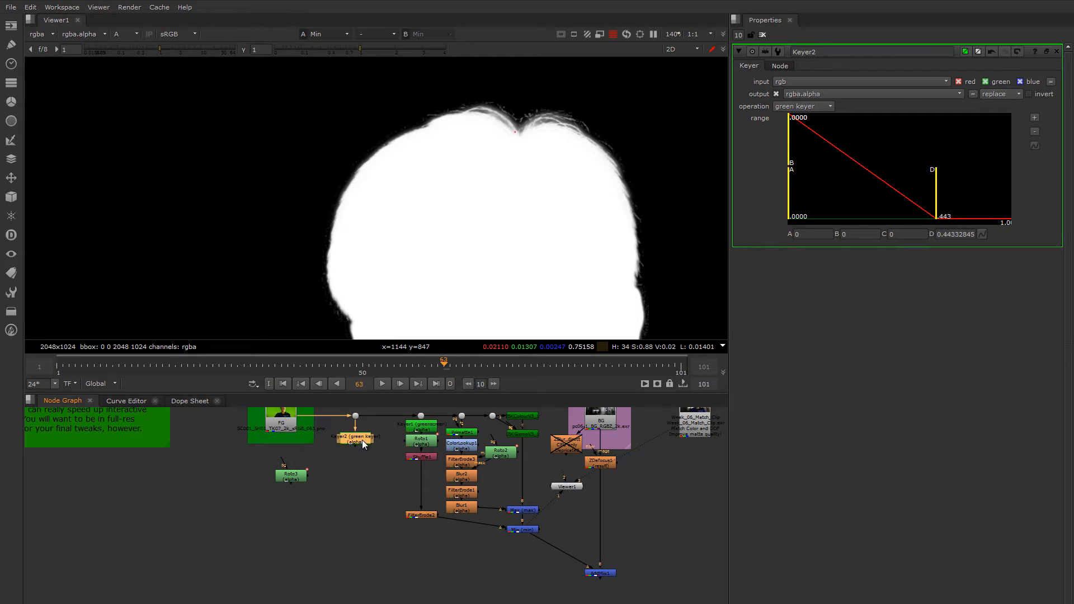
pyautogui.moveTo(354, 533); pyautogui.dragTo(341, 531, button='middle')
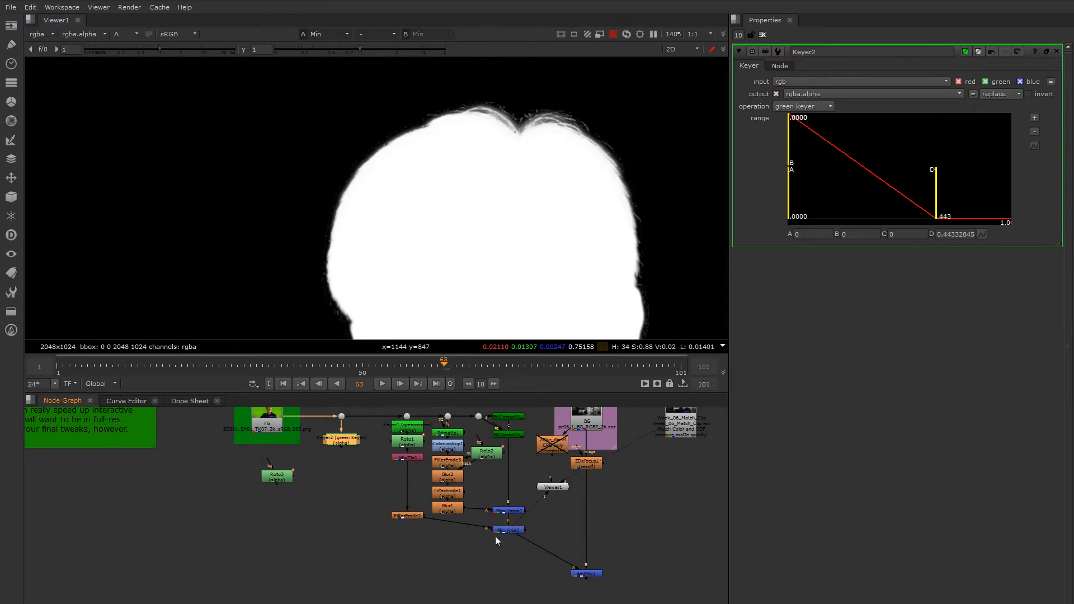
pyautogui.click(511, 511)
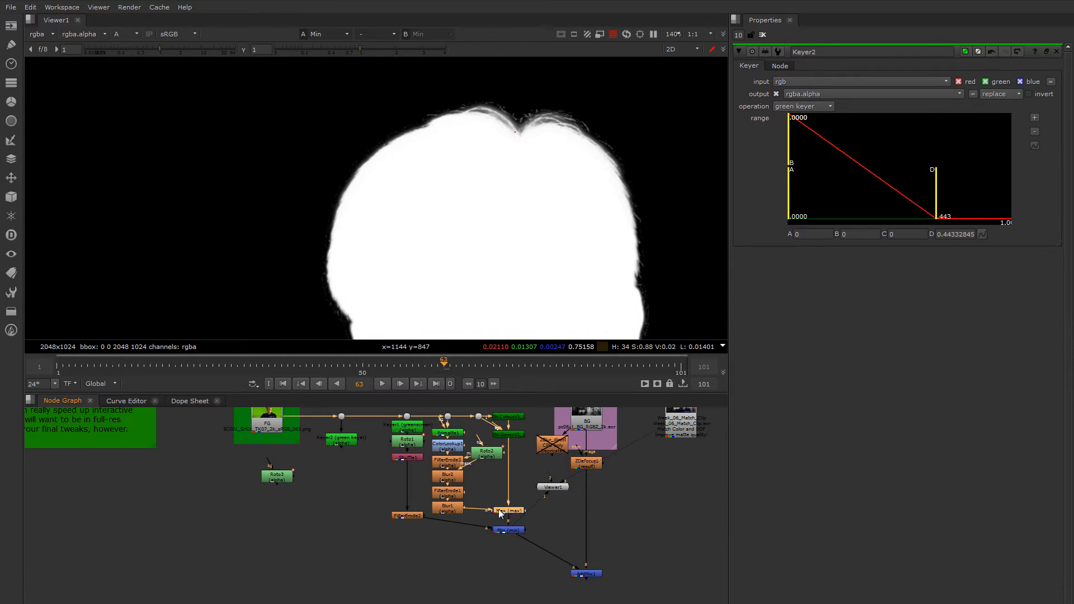
pyautogui.moveTo(363, 508); pyautogui.dragTo(362, 504, button='middle')
pyautogui.click(347, 502)
pyautogui.press('Tab')
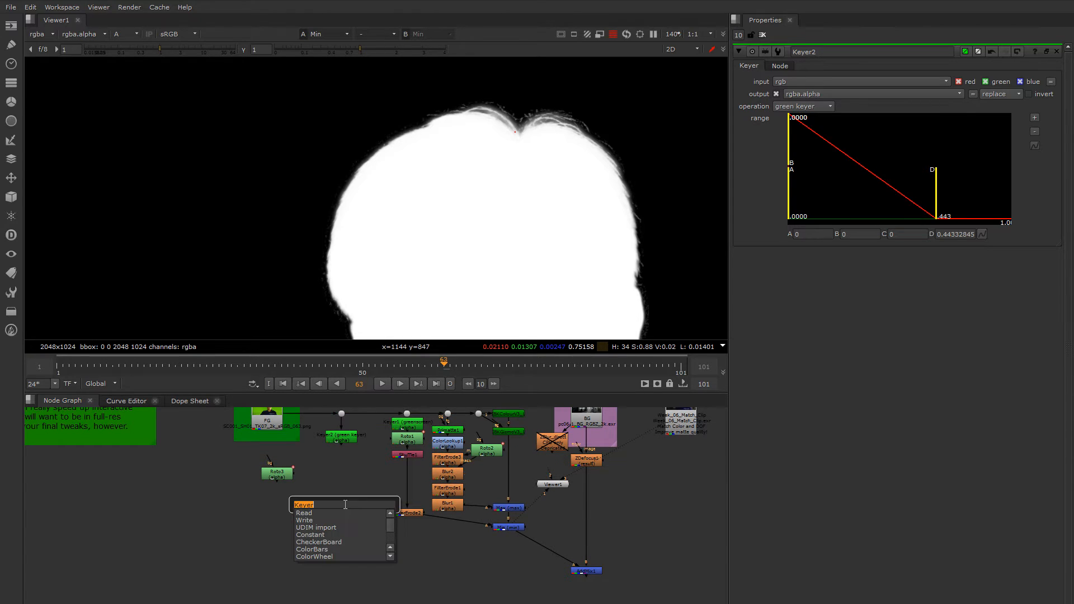
pyautogui.write('max')
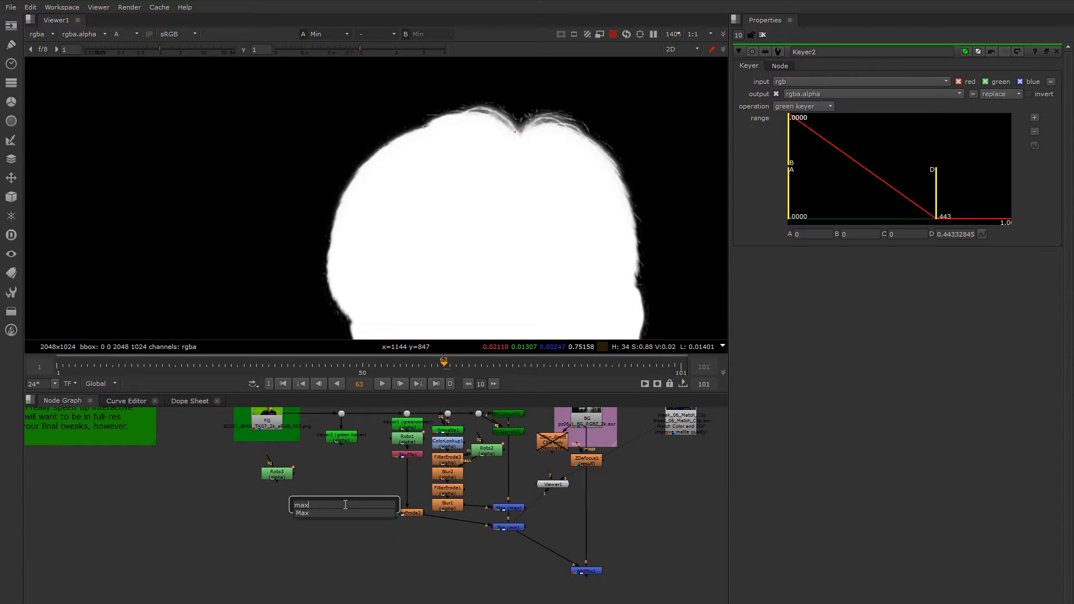
pyautogui.press('Return')
# - Wire the new Max node between Min and AddMix1, with Keyer2 feeding input A through a dot and Roto3 as its mask
pyautogui.moveTo(340, 491); pyautogui.dragTo(512, 557)
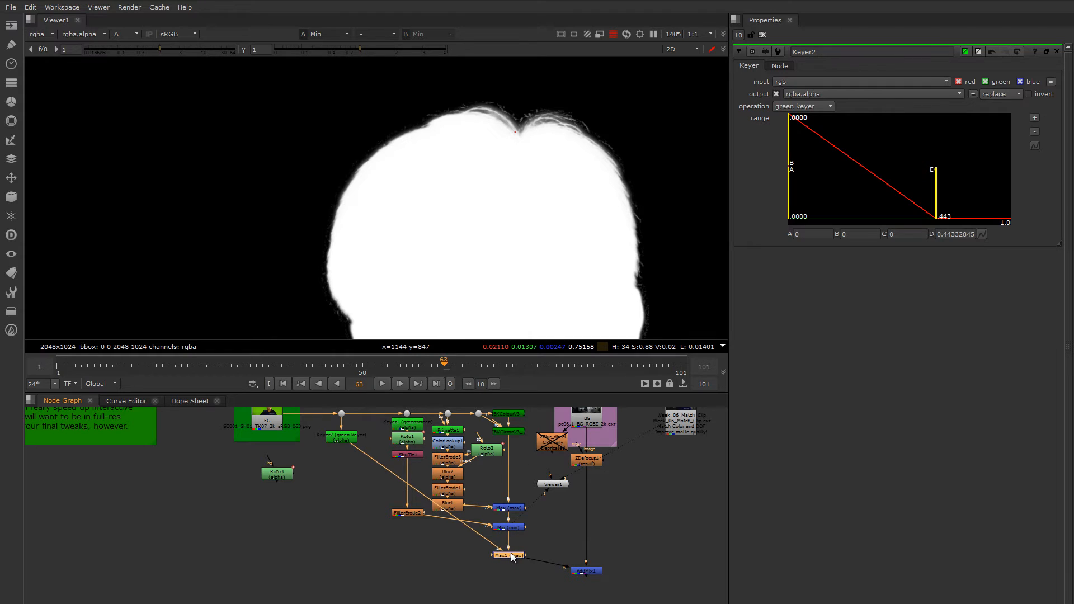
pyautogui.keyDown('ctrl'); pyautogui.moveTo(426, 500); pyautogui.dragTo(324, 531); pyautogui.keyUp('ctrl')
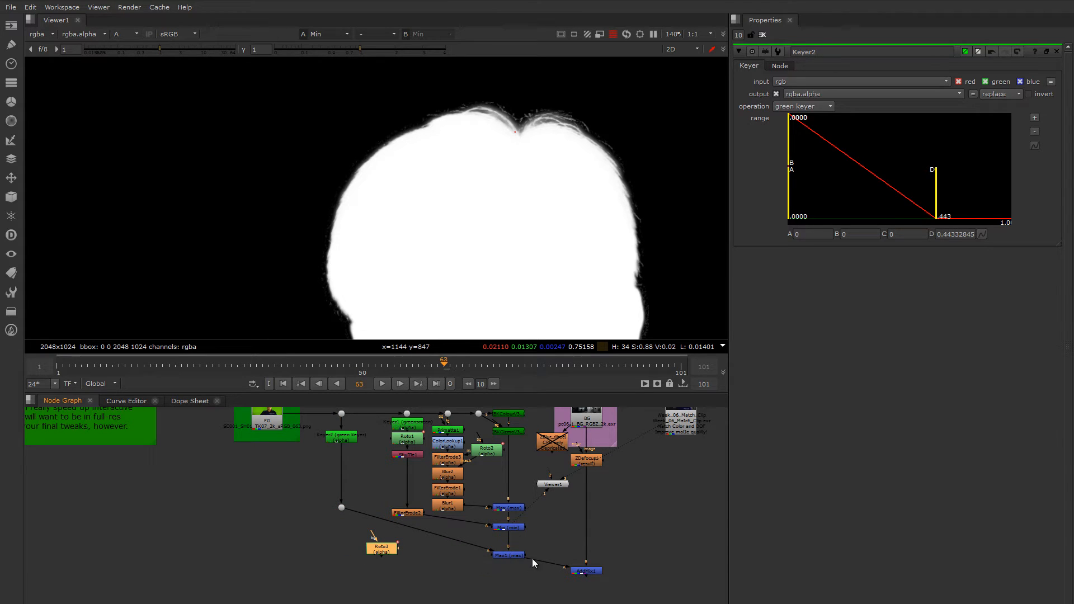
pyautogui.moveTo(528, 555); pyautogui.dragTo(378, 549)
# - Open Roto3's properties and display its alpha to check the shape that covers the hair area
pyautogui.doubleClick(379, 548)
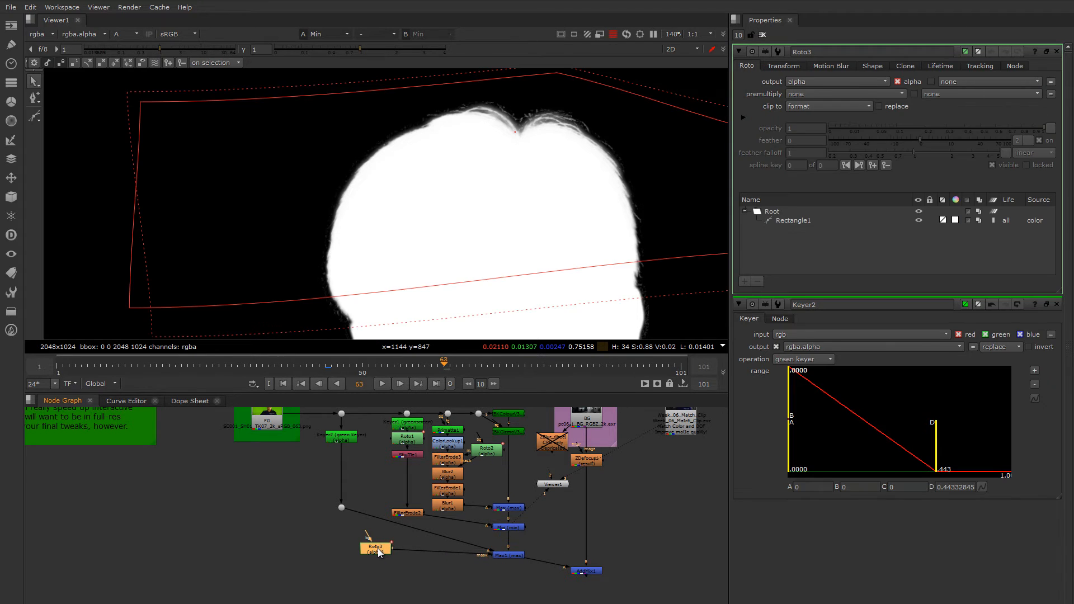
pyautogui.keyDown('ctrl'); pyautogui.keyDown('shift'); pyautogui.click(378, 549); pyautogui.keyUp('shift'); pyautogui.keyUp('ctrl')
pyautogui.scroll(-2, 428, 169)
pyautogui.moveTo(428, 174); pyautogui.dragTo(397, 200, button='middle')
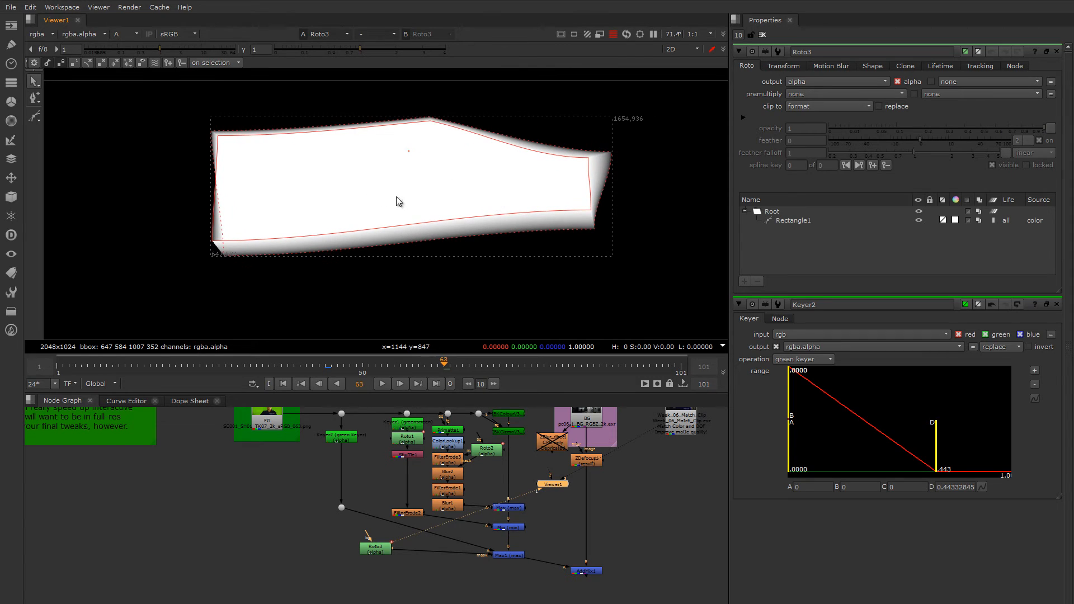
# - Examine the connections around Max1, including its keyer, Min and Roto3 mask inputs
pyautogui.click(506, 556)
pyautogui.scroll(5, 505, 556)
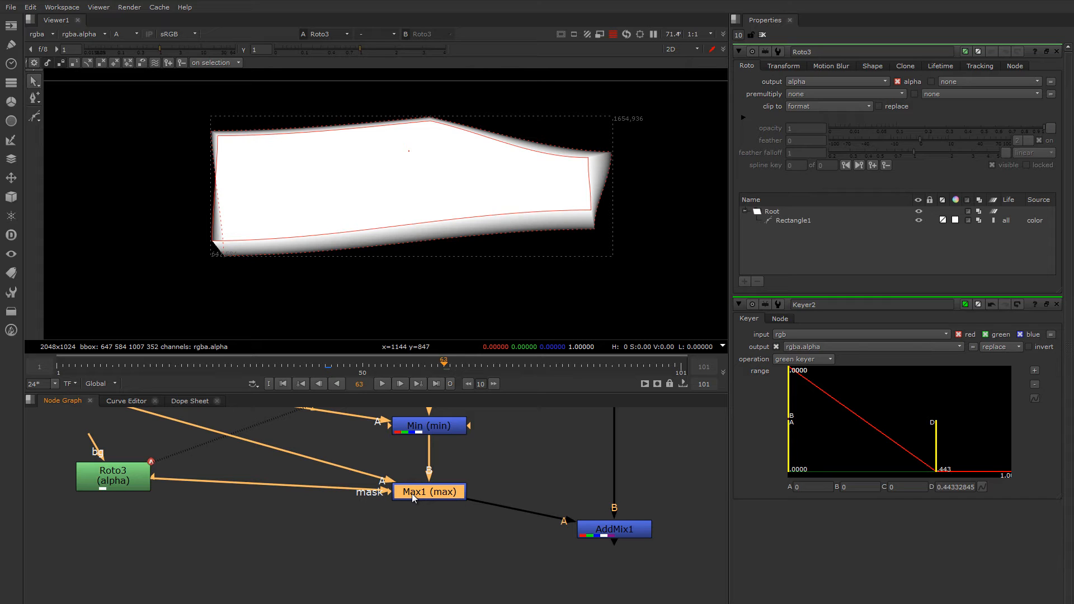
pyautogui.moveTo(124, 478)
pyautogui.mouseDown()
pyautogui.moveTo(181, 491)
pyautogui.moveTo(143, 482)
pyautogui.mouseUp()
pyautogui.moveTo(190, 469); pyautogui.dragTo(294, 508, button='middle')
pyautogui.scroll(-1, 294, 508)
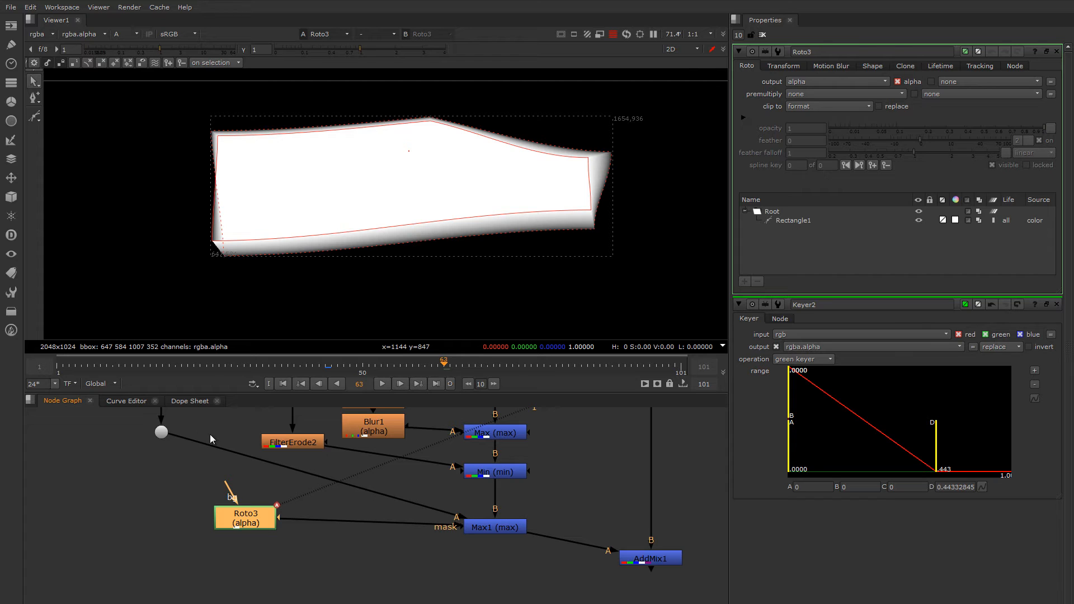
pyautogui.moveTo(176, 444); pyautogui.dragTo(217, 475, button='middle')
pyautogui.scroll(-2, 218, 472)
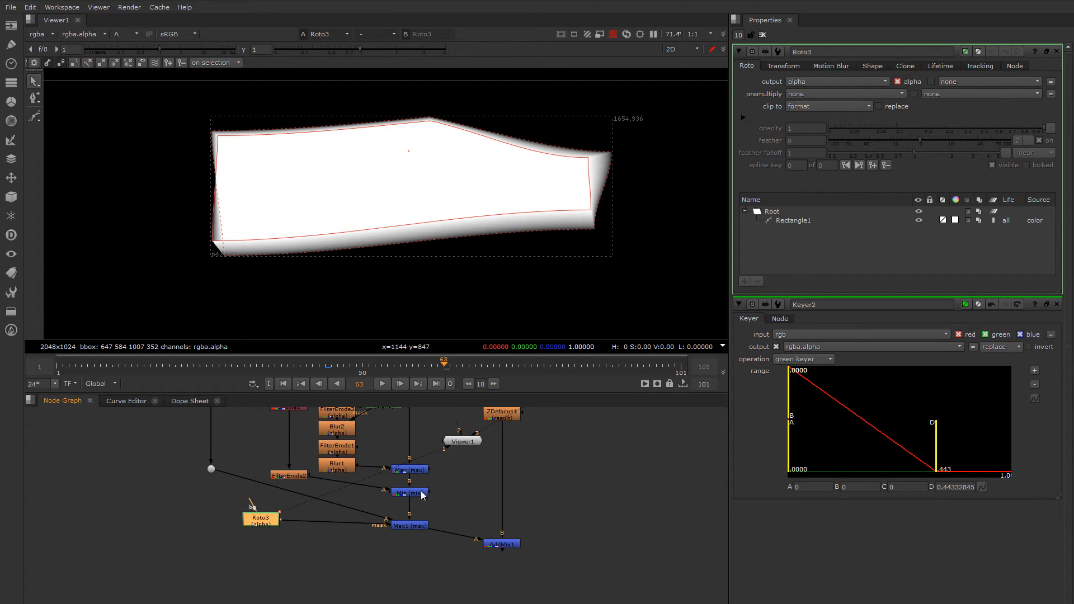
# - Display Max1's alpha and inspect the hair detail inside the roto area
pyautogui.click(410, 526)
pyautogui.press('1')
pyautogui.moveTo(400, 254); pyautogui.dragTo(388, 234, button='middle')
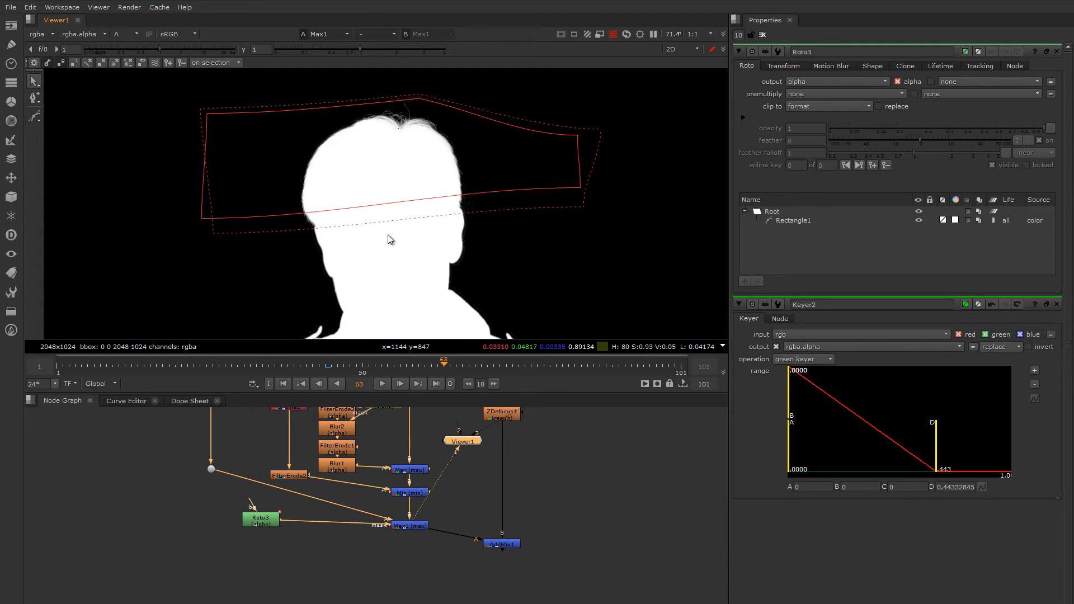
pyautogui.scroll(3, 376, 169)
pyautogui.scroll(1, 376, 169)
pyautogui.moveTo(387, 176)
pyautogui.mouseDown(button='middle')
pyautogui.moveTo(383, 193)
pyautogui.moveTo(370, 183)
pyautogui.mouseUp(button='middle')
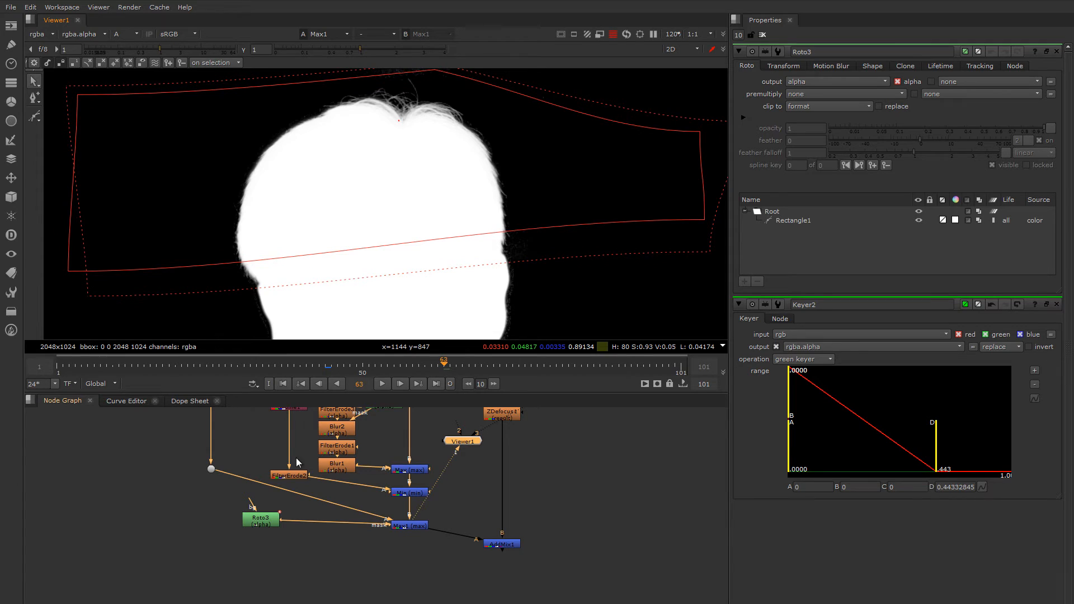
# - Temporarily disconnect Roto3 from Max1's mask to check the unmasked matte across the frame, and reconnect it
pyautogui.scroll(-5, 391, 260)
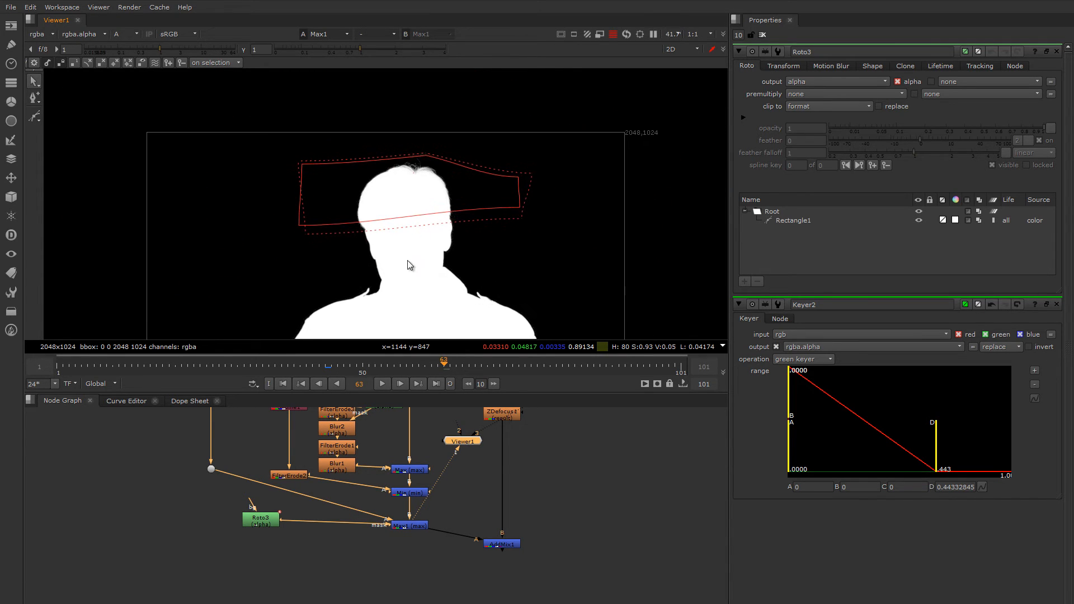
pyautogui.moveTo(284, 521); pyautogui.dragTo(305, 530)
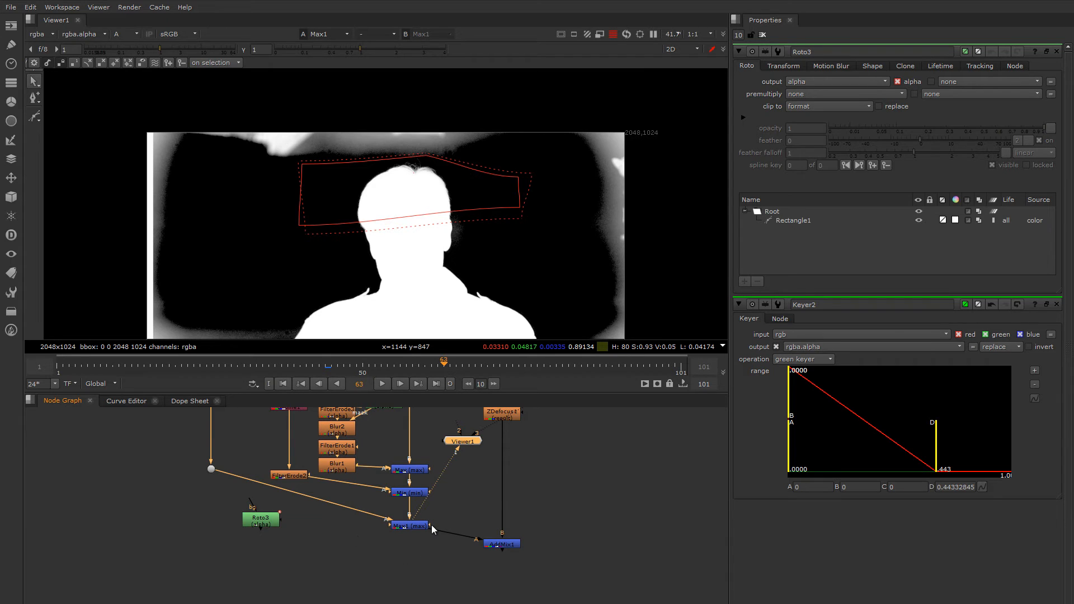
pyautogui.moveTo(430, 524); pyautogui.dragTo(261, 520)
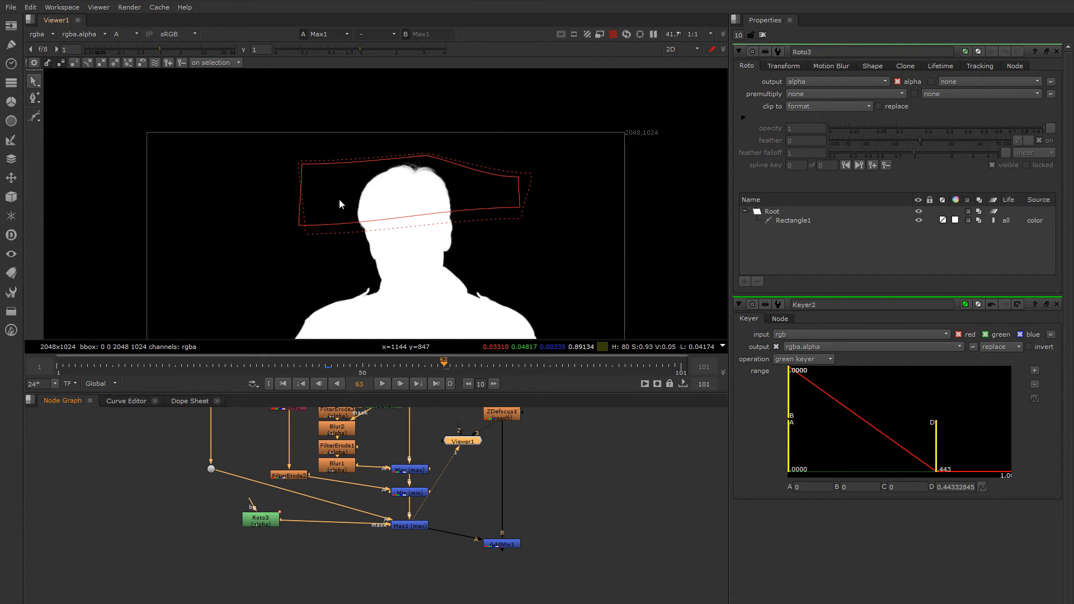
# - Compare the keyer's alpha at the dot with Max1's combined alpha around the flyaway hairs and head
pyautogui.scroll(6, 414, 150)
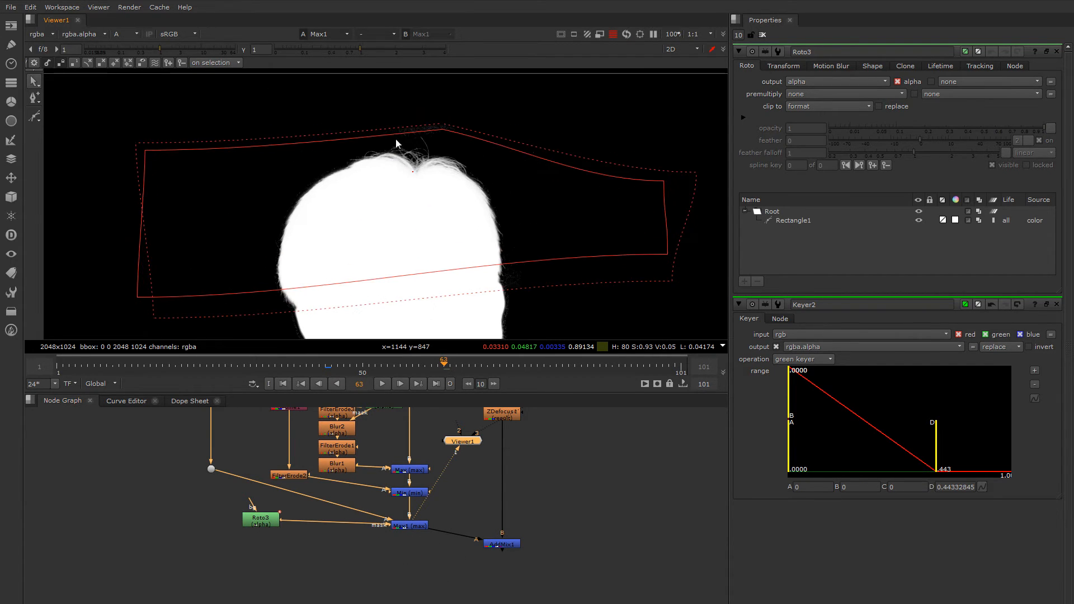
pyautogui.moveTo(271, 480); pyautogui.dragTo(277, 496, button='middle')
pyautogui.click(217, 485)
pyautogui.press('1')
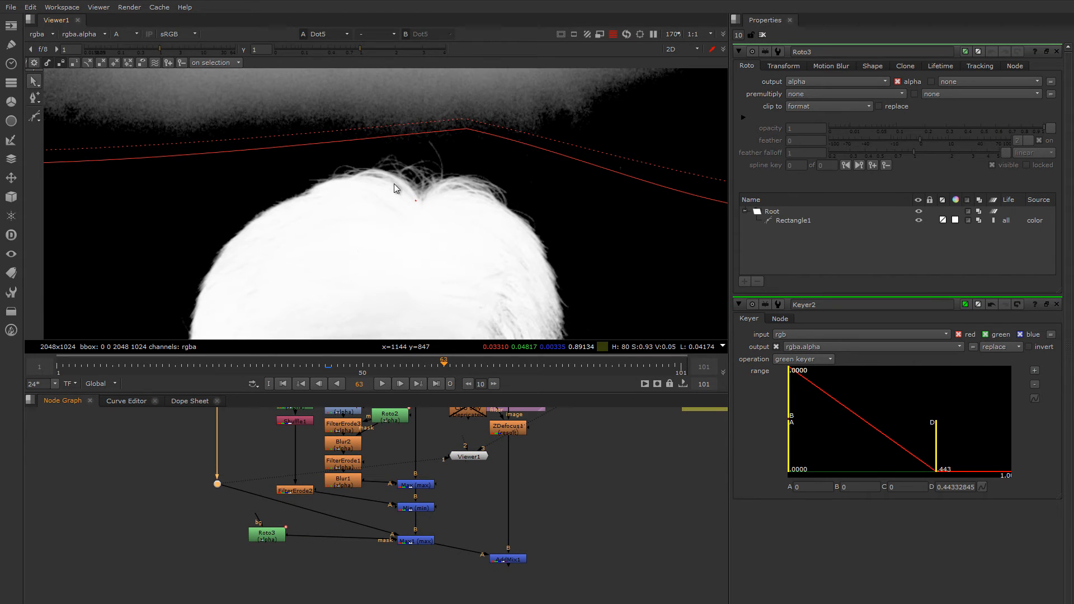
pyautogui.click(415, 543)
pyautogui.press('1')
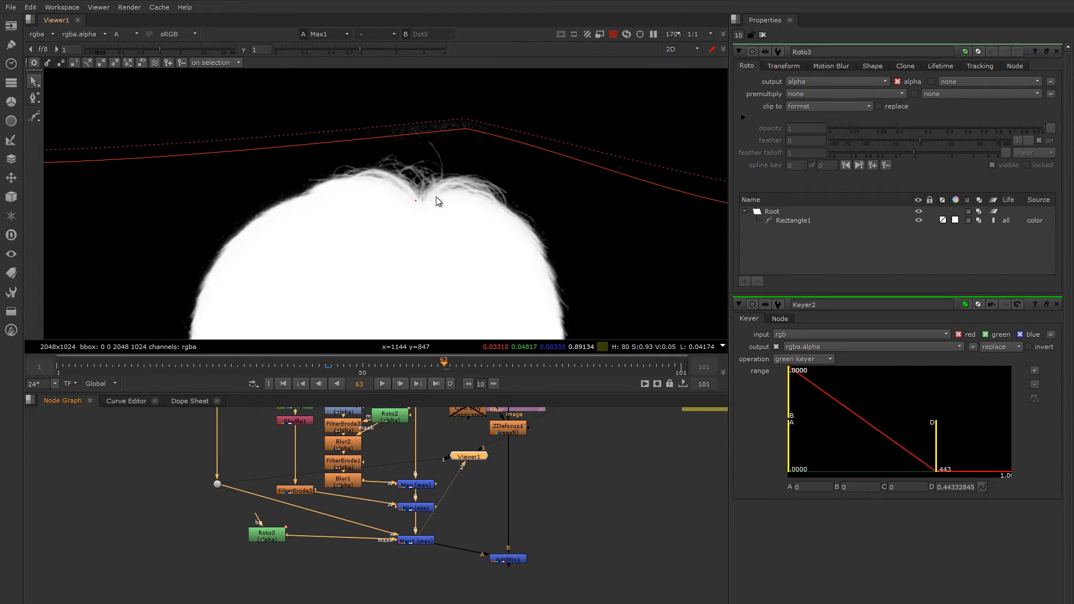
pyautogui.scroll(-5, 439, 244)
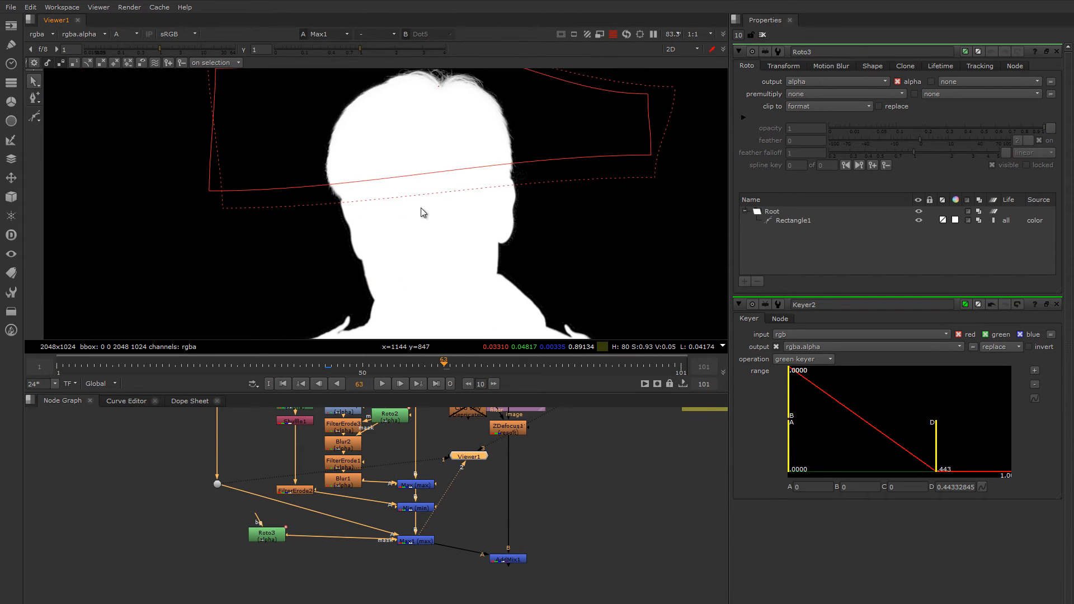
pyautogui.moveTo(422, 211); pyautogui.dragTo(403, 191, button='middle')
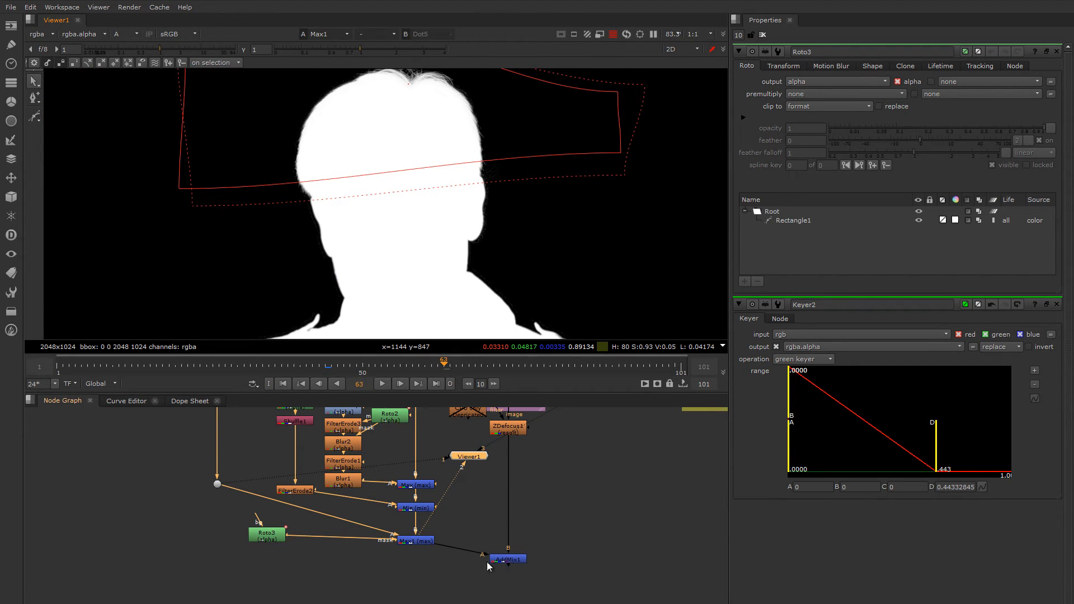
# - Display AddMix1 in full colour and inspect the composite around the actor's hair
pyautogui.moveTo(507, 559); pyautogui.dragTo(506, 566)
pyautogui.press('1')
pyautogui.moveTo(457, 310); pyautogui.dragTo(455, 298, button='middle')
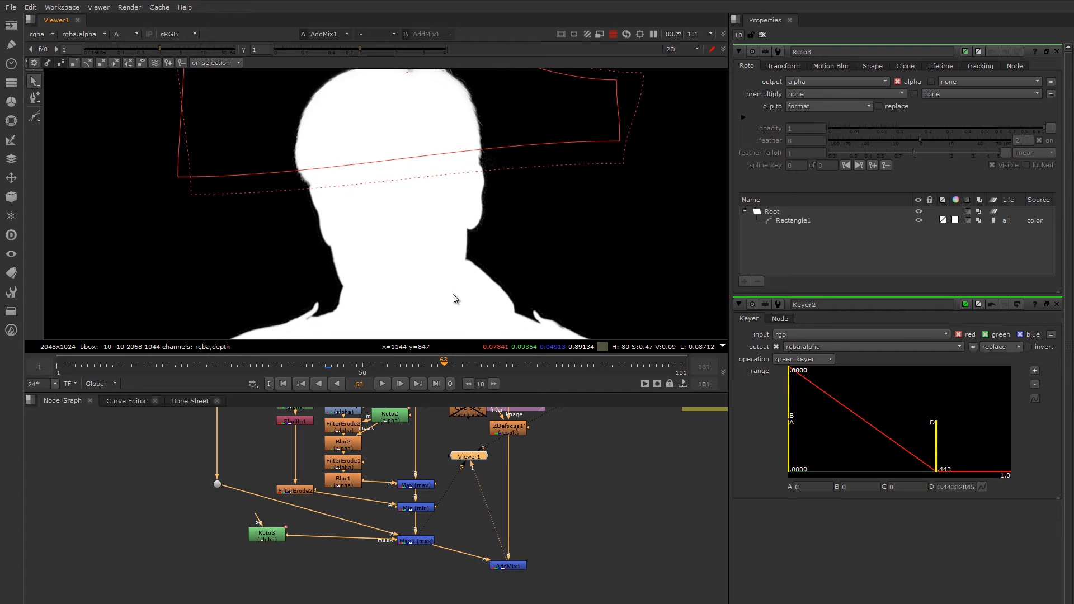
pyautogui.press('a')
pyautogui.scroll(-1, 440, 270)
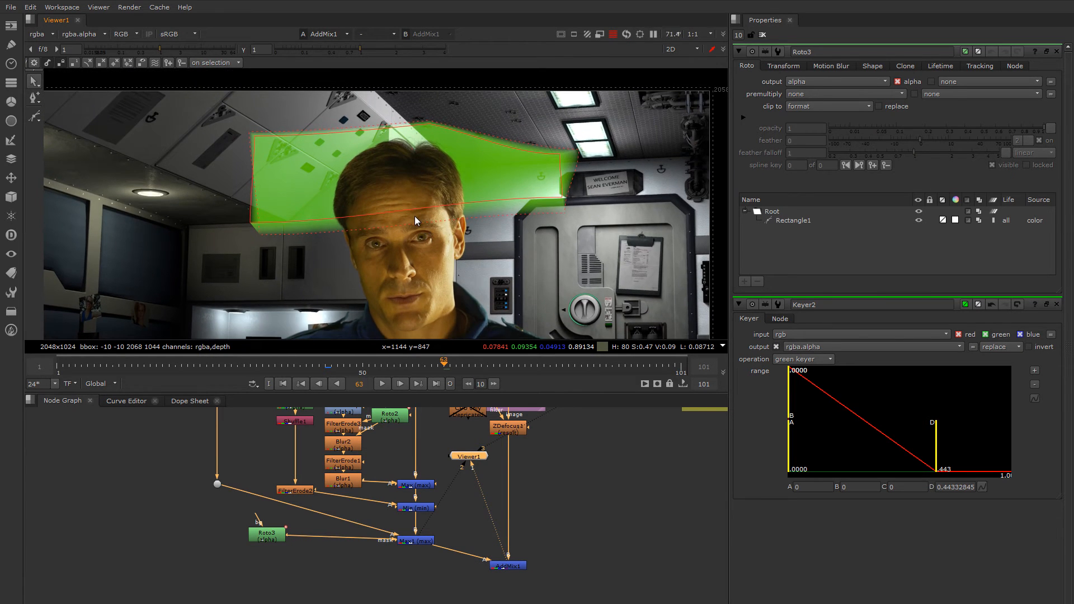
pyautogui.scroll(3, 416, 212)
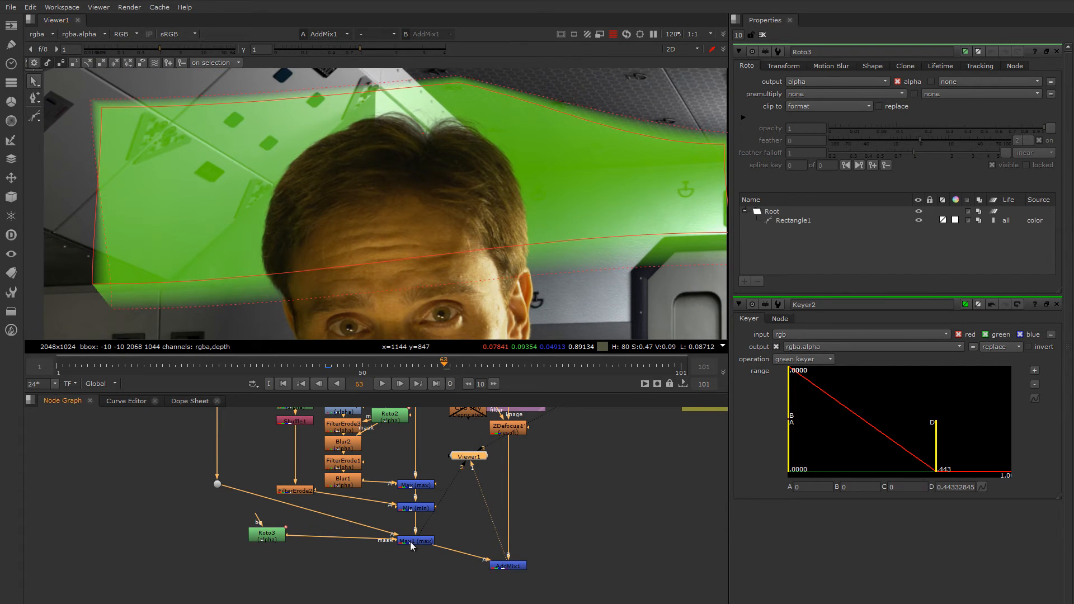
# - Exclude red, green and blue from Max1's A channels so that only the alpha is merged
pyautogui.doubleClick(410, 542)
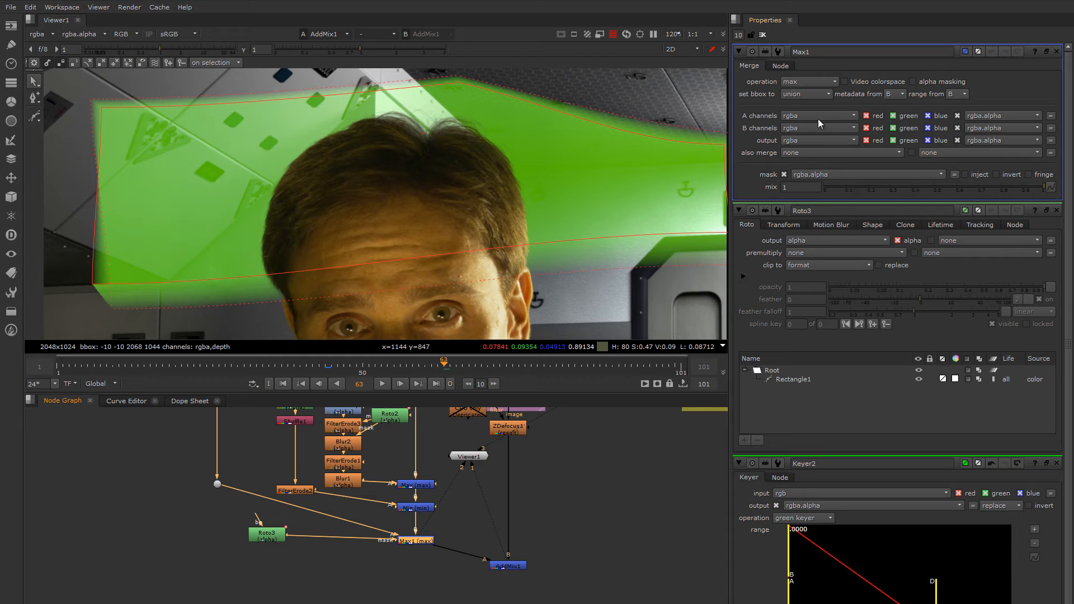
pyautogui.click(866, 116)
pyautogui.click(893, 116)
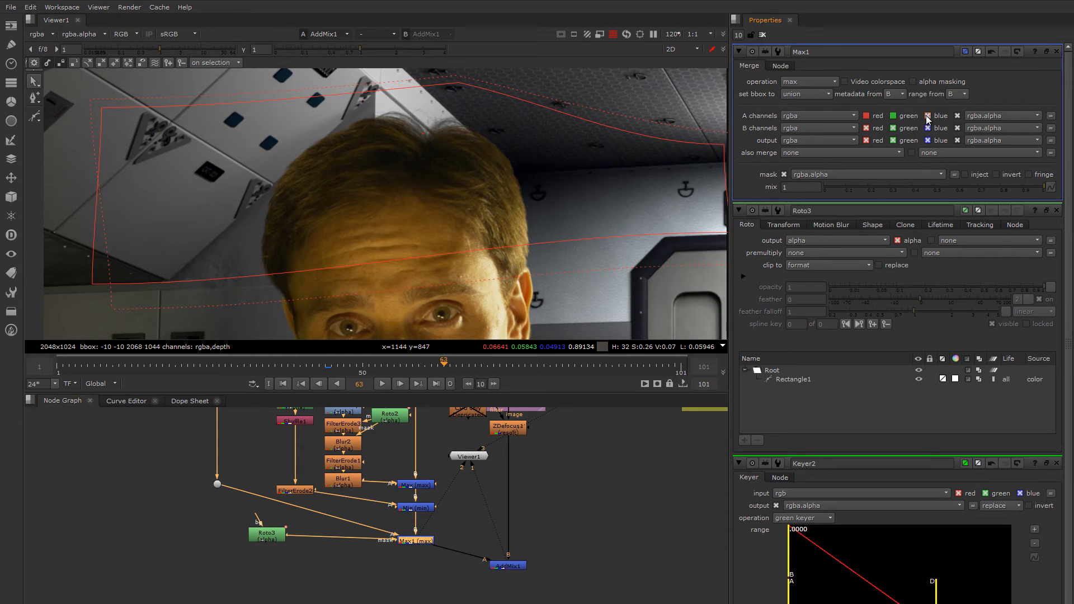
pyautogui.click(928, 116)
pyautogui.moveTo(472, 217); pyautogui.dragTo(496, 190, button='middle')
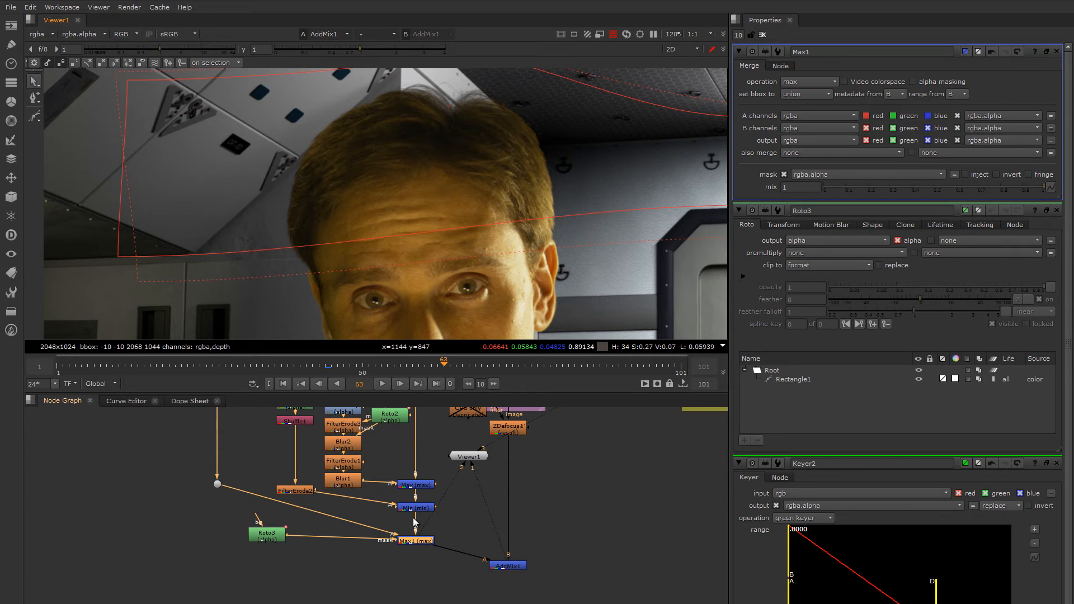
# - Inspect the AddMix1 composite around the actor's head, shoulders and suit
pyautogui.scroll(-2, 424, 500)
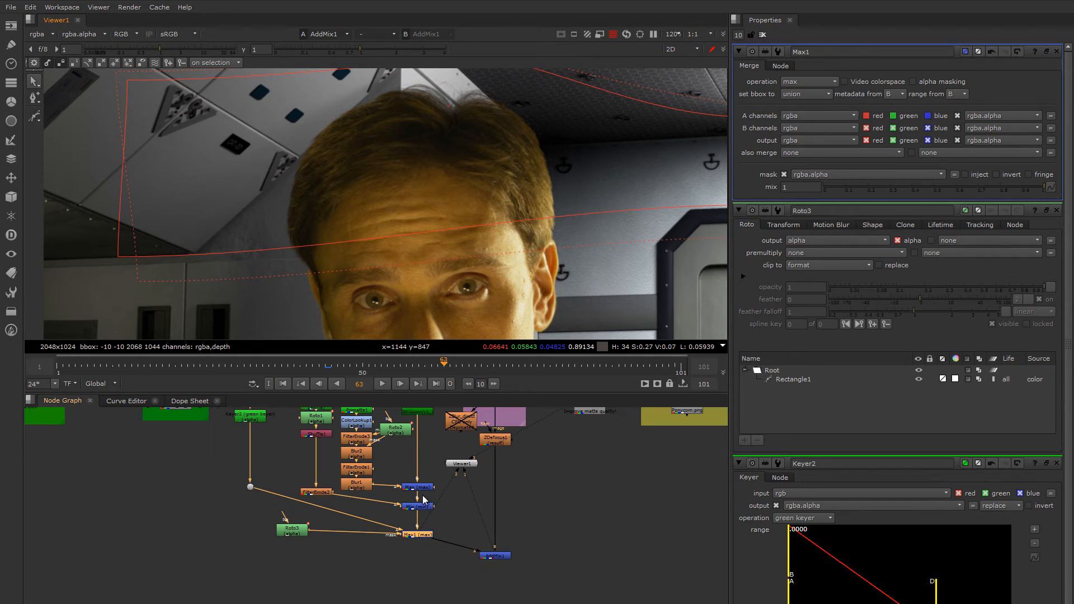
pyautogui.scroll(-2, 465, 222)
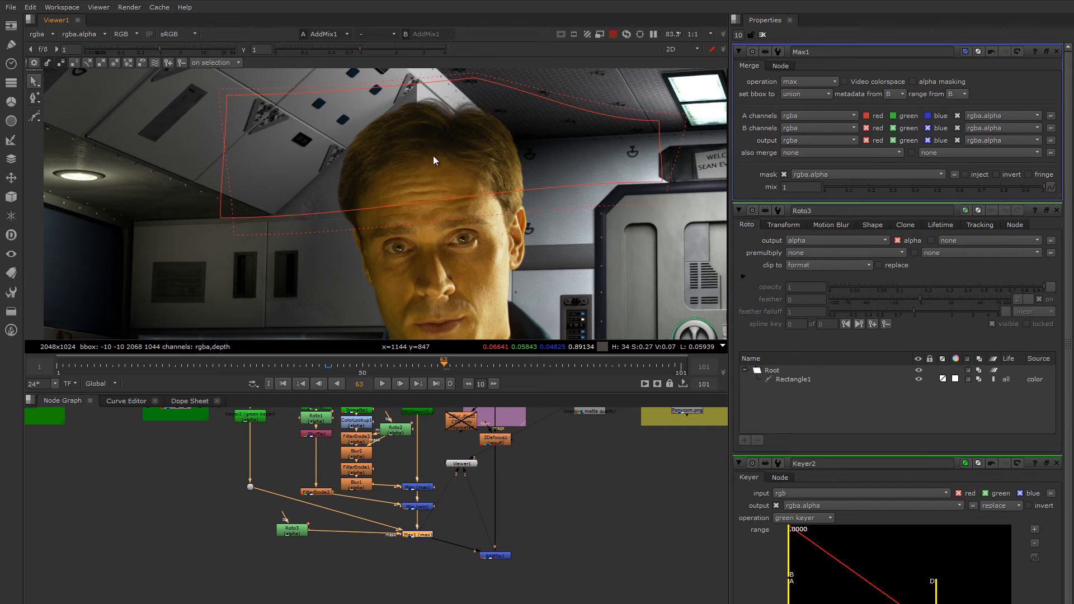
pyautogui.scroll(-3, 421, 210)
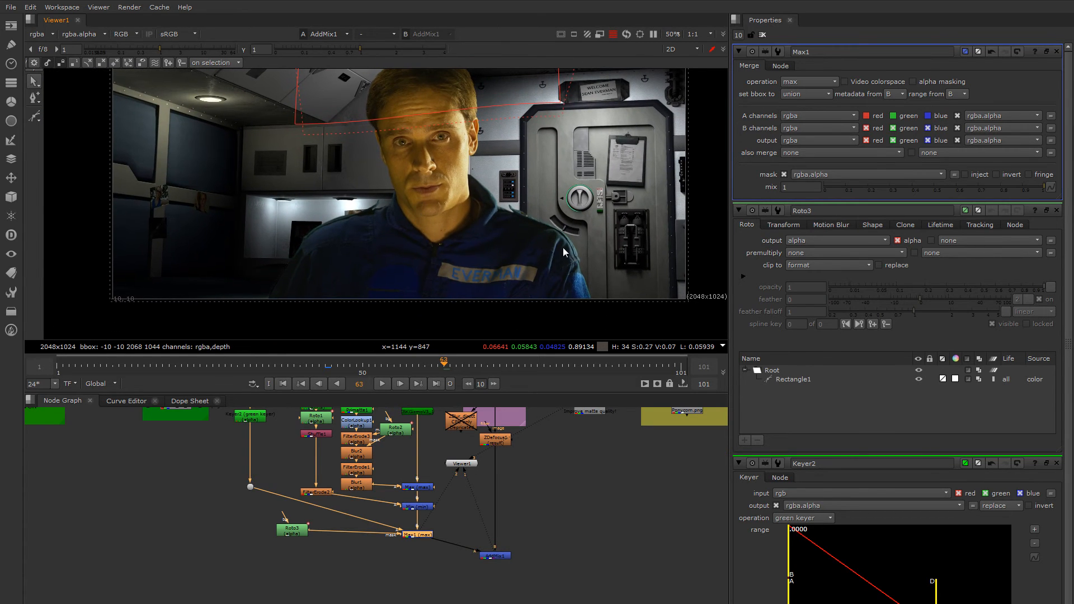
pyautogui.scroll(5, 314, 230)
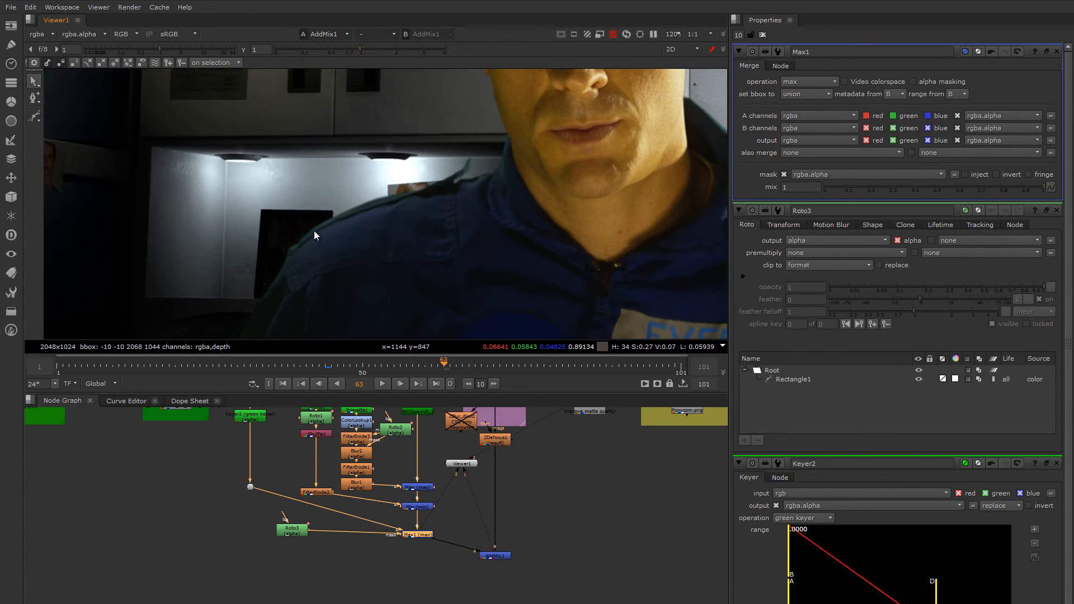
pyautogui.moveTo(458, 211); pyautogui.dragTo(344, 282, button='middle')
pyautogui.scroll(-3, 423, 235)
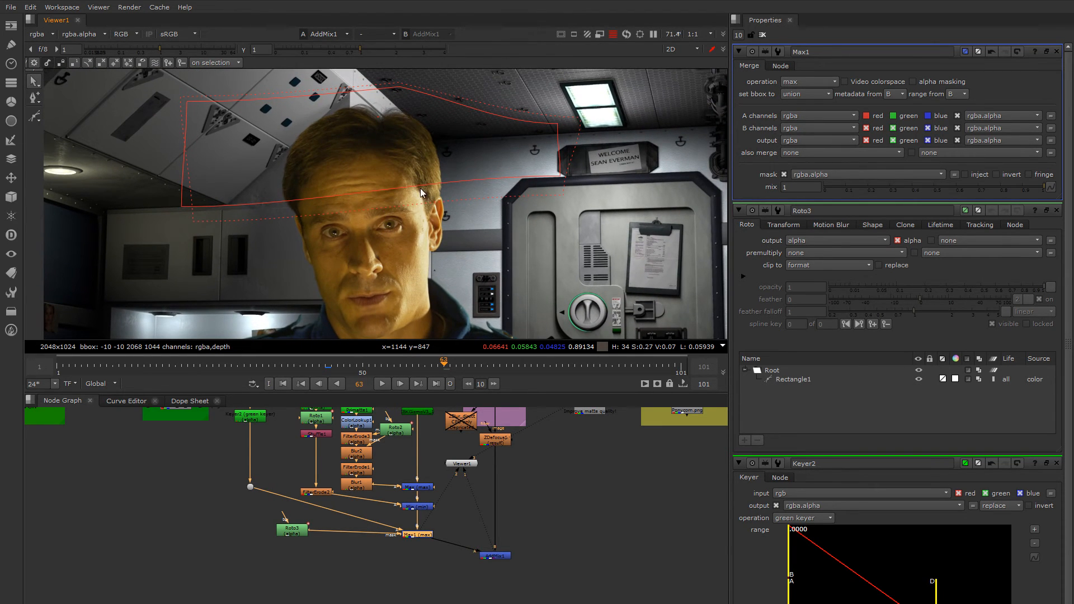
pyautogui.scroll(-3, 421, 446)
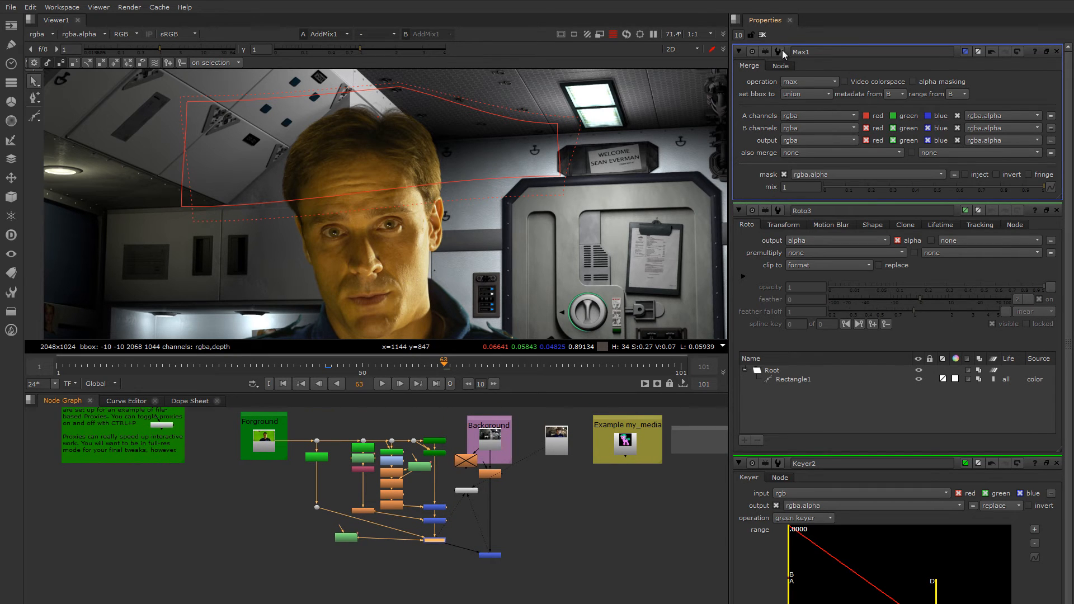
# - Close all open node properties and go to frame 51 to check the hair in the composite
pyautogui.click(762, 34)
pyautogui.scroll(5, 503, 168)
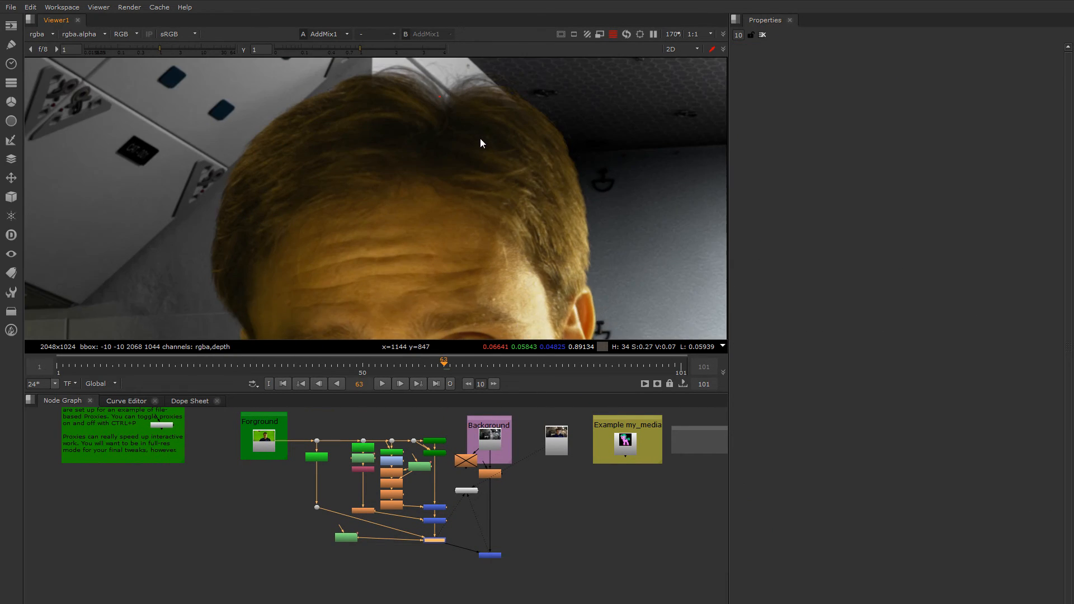
pyautogui.moveTo(439, 362); pyautogui.dragTo(371, 373)
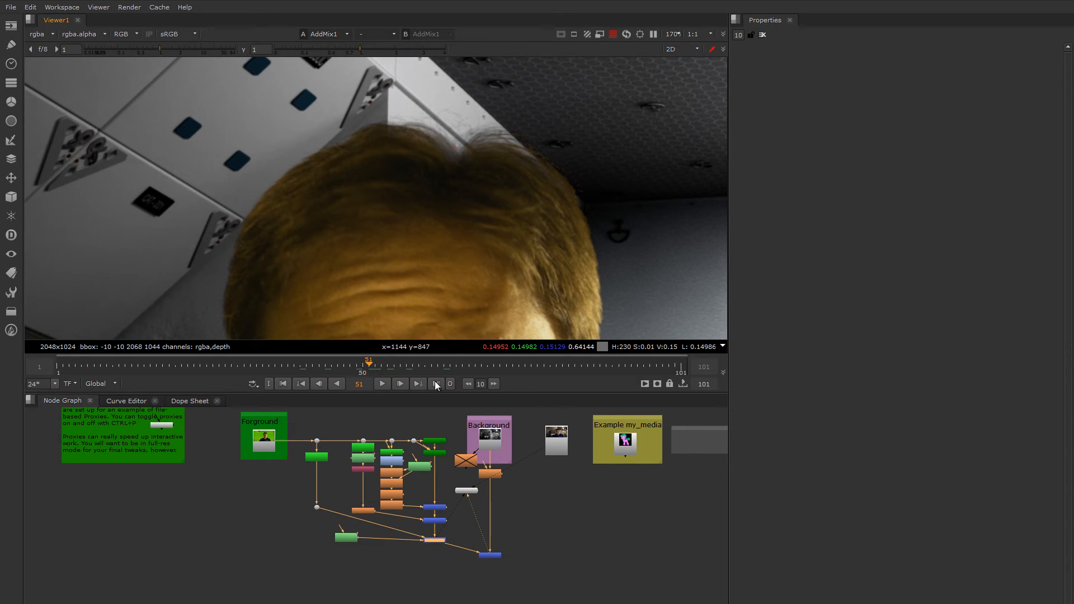
# - Compare the alpha of Max1 with the alpha of Min around the flyaway hairs at the top of the head
pyautogui.scroll(5, 430, 518)
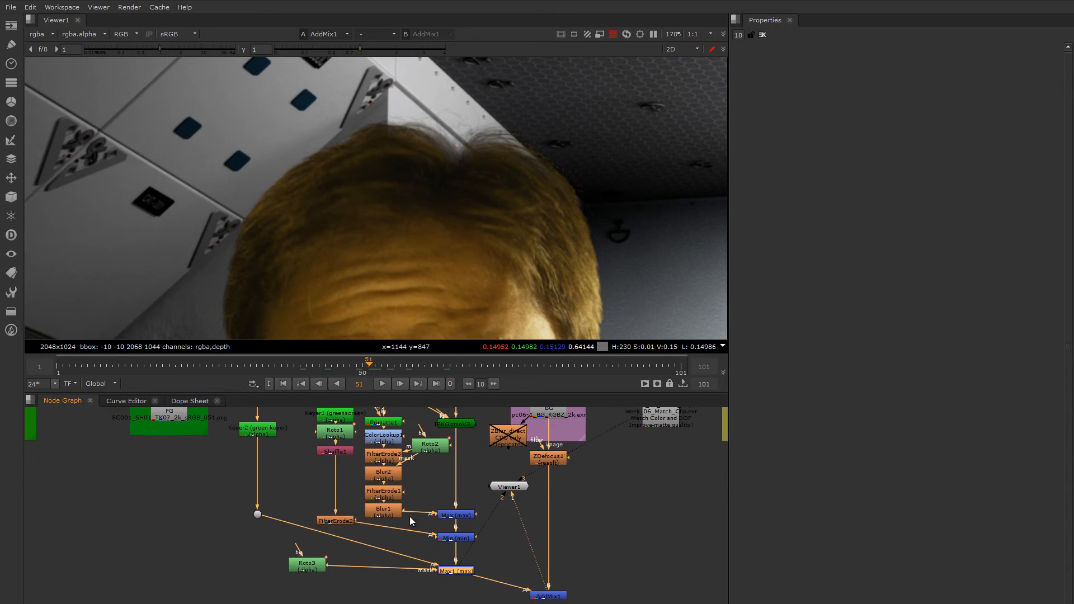
pyautogui.click(453, 538)
pyautogui.click(461, 570)
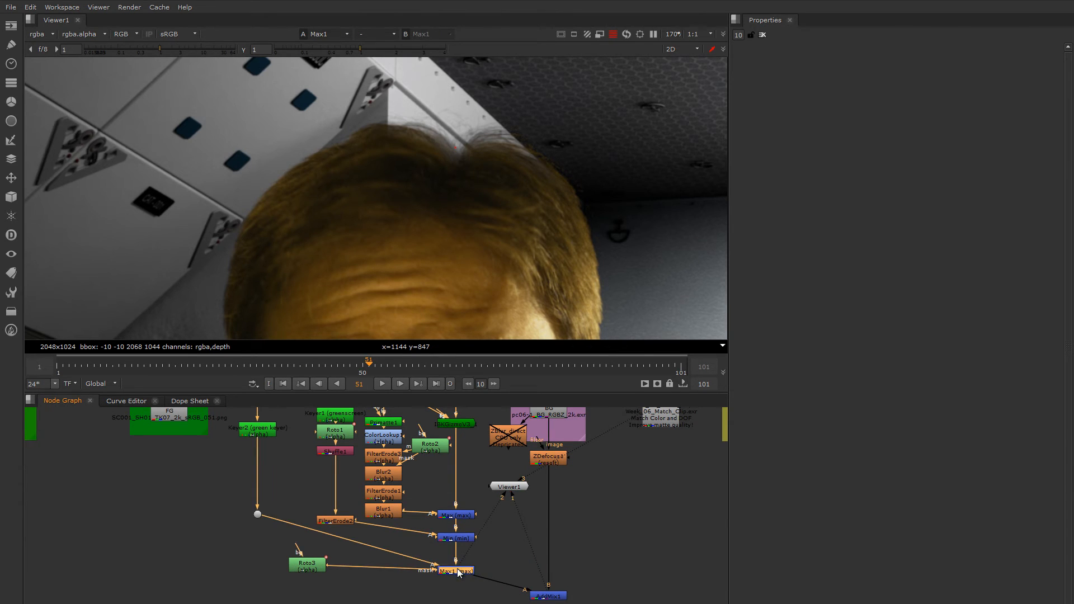
pyautogui.press('1')
pyautogui.press('a')
pyautogui.click(455, 538)
pyautogui.press('1')
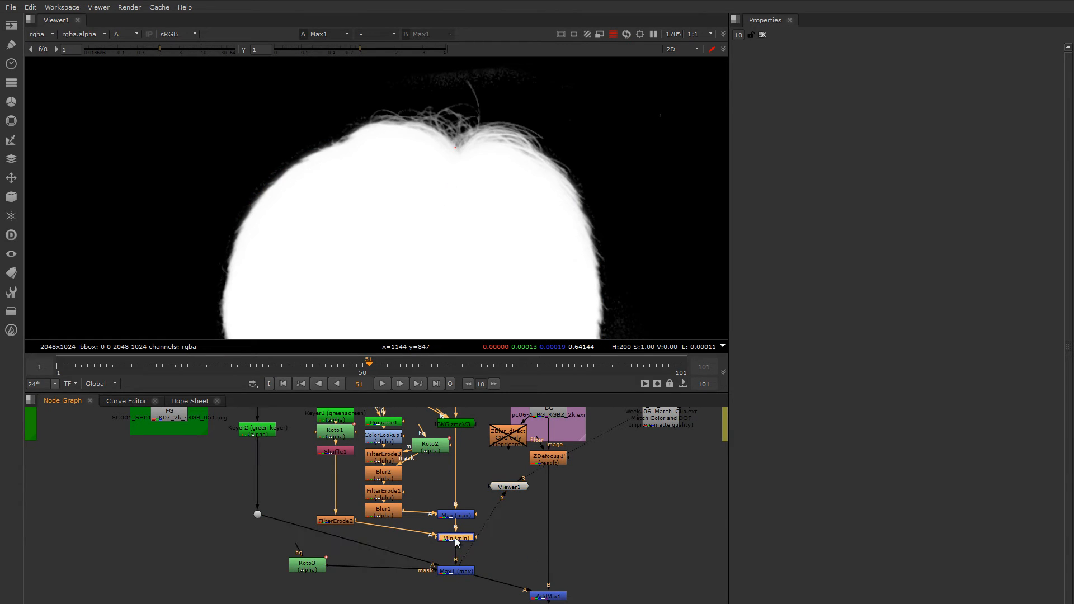
pyautogui.moveTo(415, 493); pyautogui.dragTo(422, 499, button='middle')
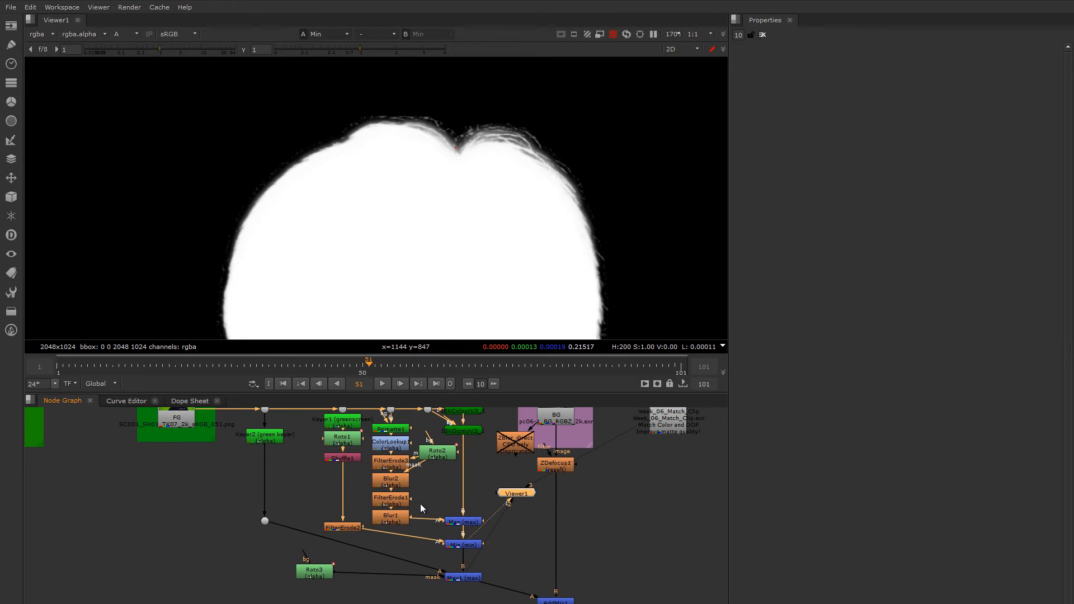
# - Set Blur2's size to 0 and FilterErode3's size to 7.5
pyautogui.click(384, 474)
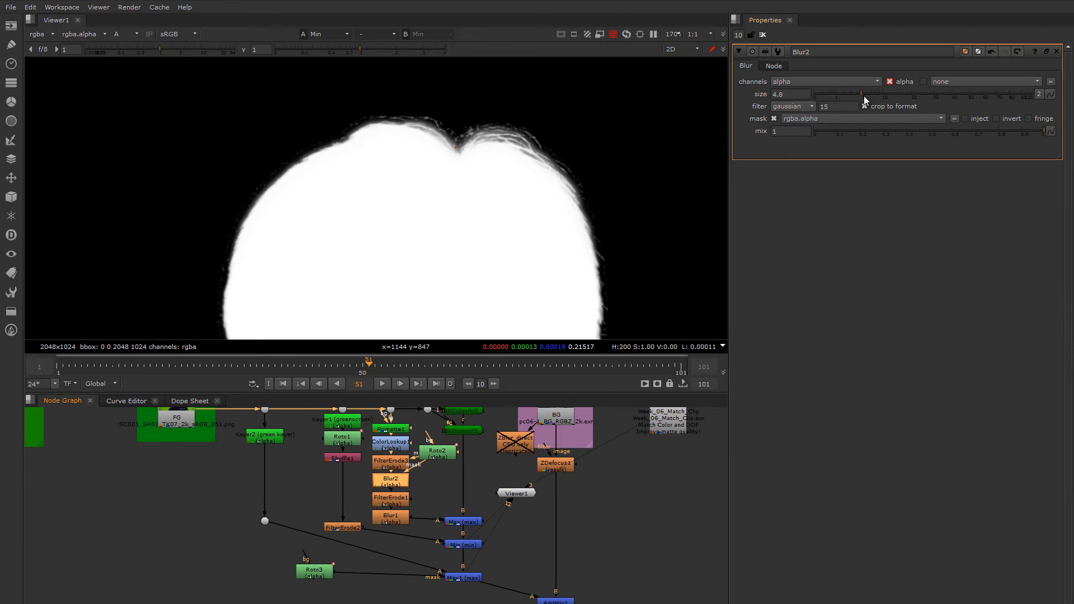
pyautogui.moveTo(861, 93); pyautogui.dragTo(810, 94)
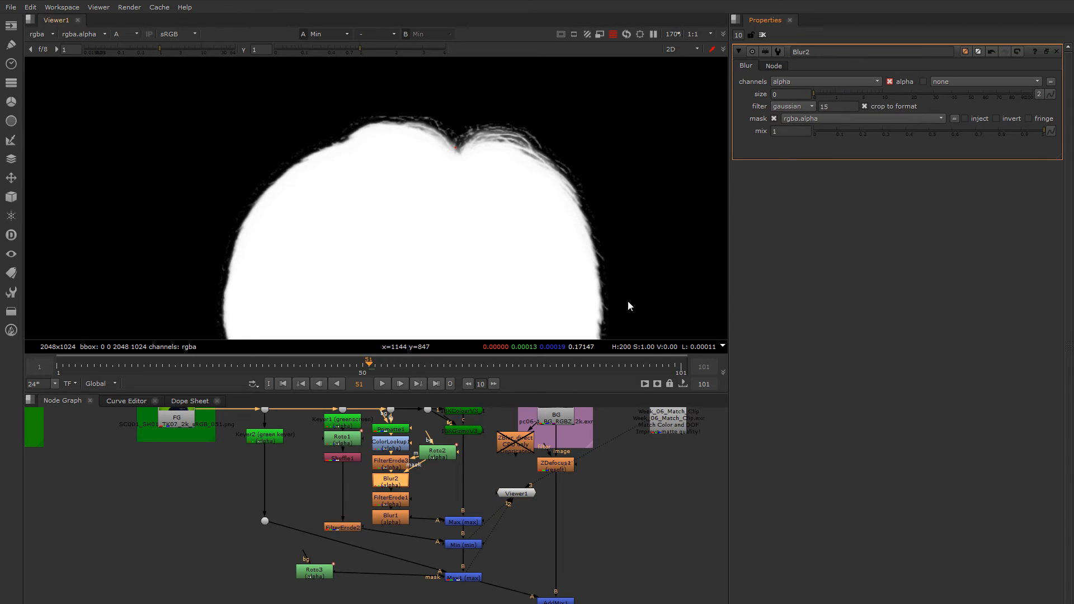
pyautogui.doubleClick(395, 463)
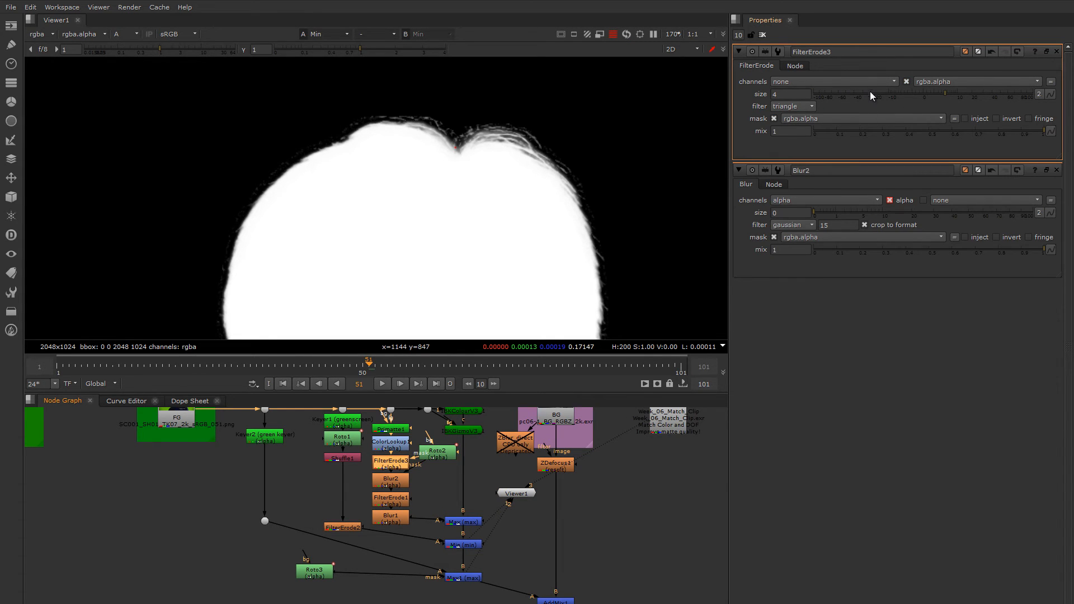
pyautogui.moveTo(952, 93)
pyautogui.mouseDown()
pyautogui.moveTo(910, 90)
pyautogui.moveTo(969, 89)
pyautogui.moveTo(939, 89)
pyautogui.moveTo(953, 88)
pyautogui.mouseUp()
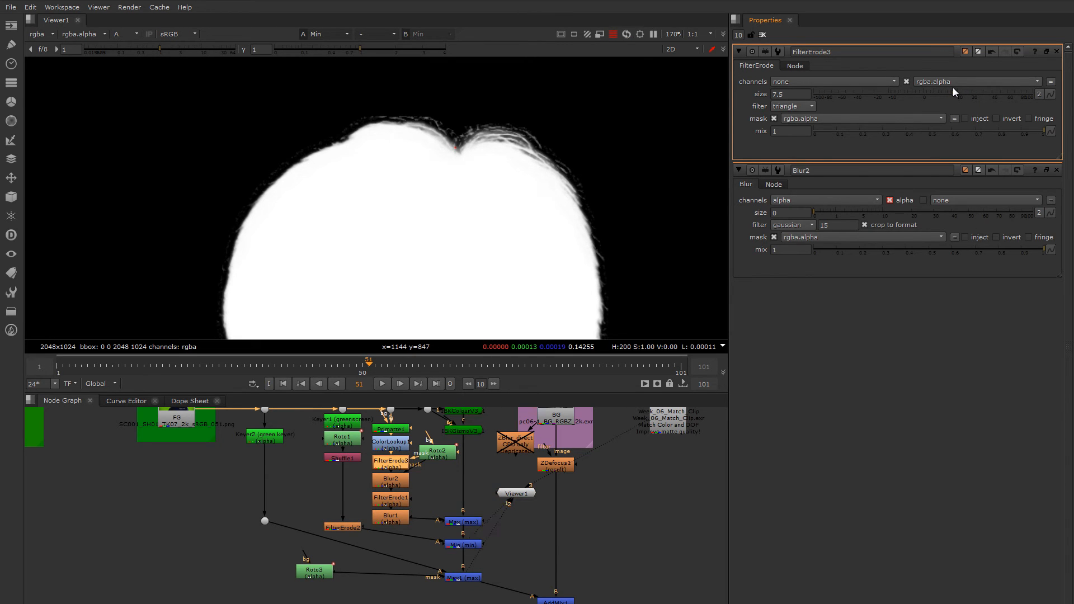
# - Check the matte edge at successive nodes of the erode and blur chain, from ColorLookup1 down to Blur1
pyautogui.click(392, 446)
pyautogui.press('1')
pyautogui.click(394, 476)
pyautogui.press('1')
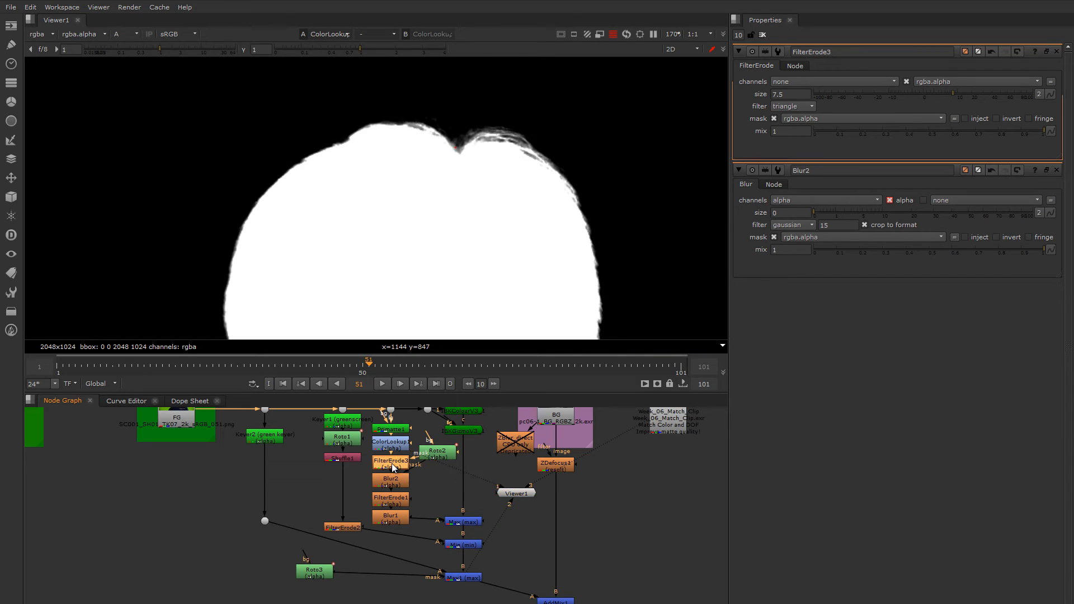
pyautogui.click(390, 498)
pyautogui.press('1')
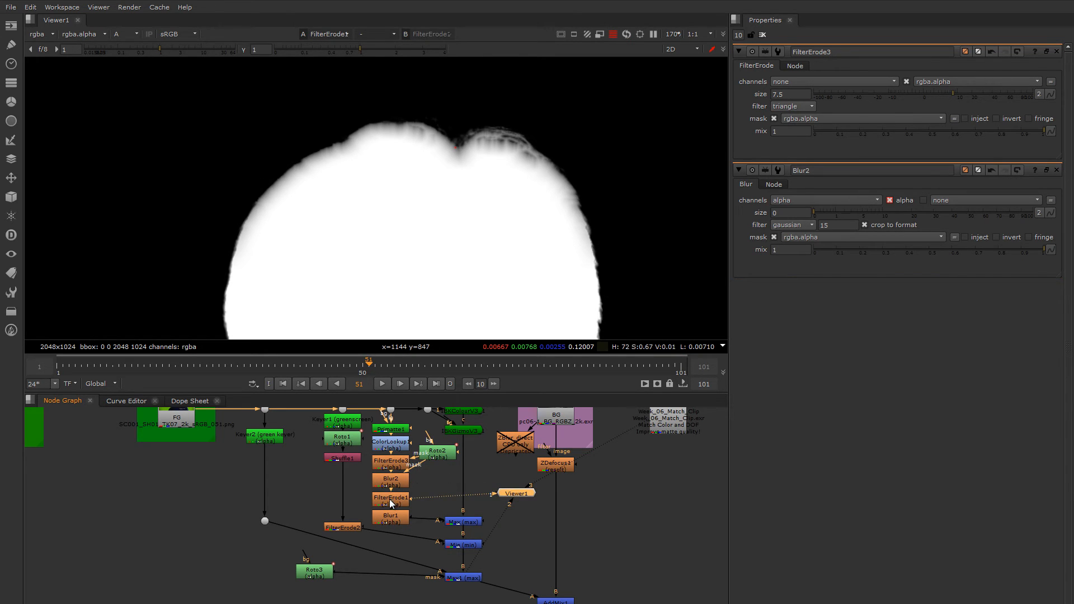
pyautogui.click(389, 518)
pyautogui.press('1')
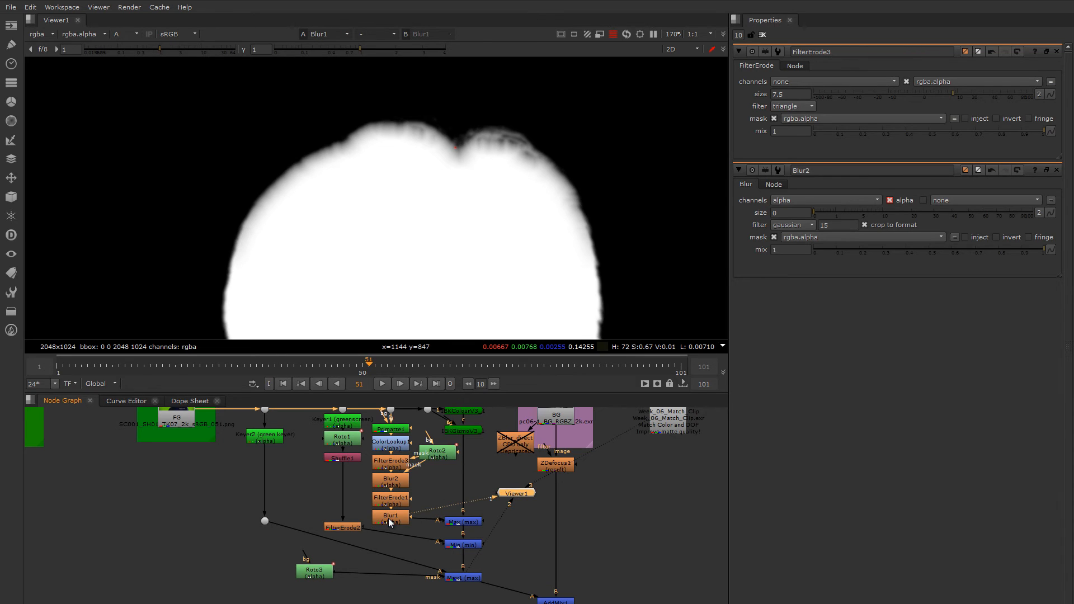
# - Open Blur1's properties and compare its alpha repeatedly with that of FilterErode1
pyautogui.doubleClick(389, 518)
pyautogui.click(390, 502)
pyautogui.press('1')
pyautogui.click(391, 516)
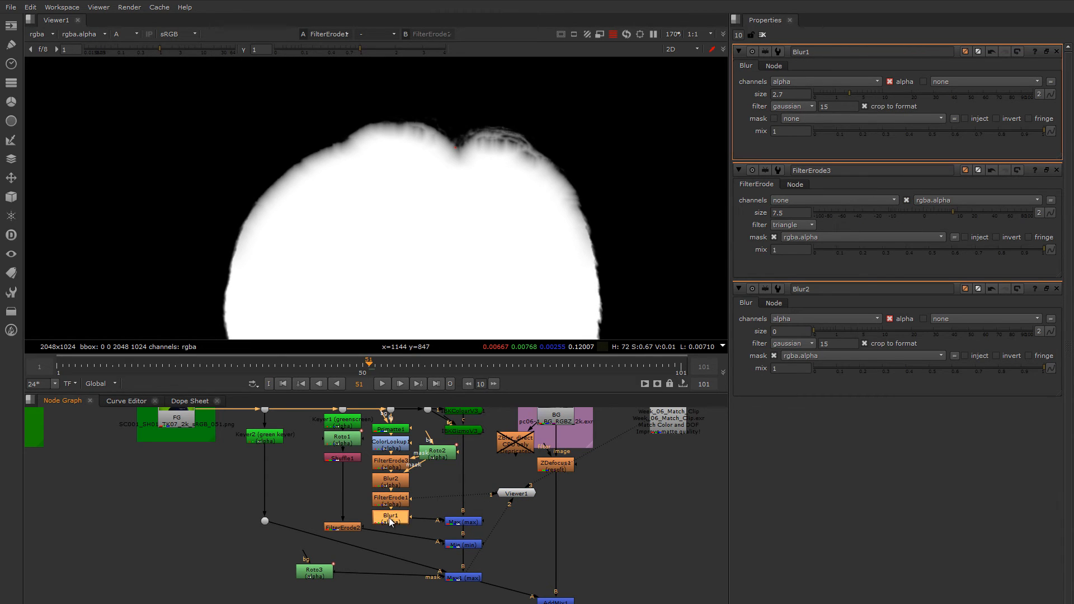
pyautogui.press('1')
pyautogui.click(392, 502)
pyautogui.press('1')
pyautogui.click(391, 519)
pyautogui.press('1')
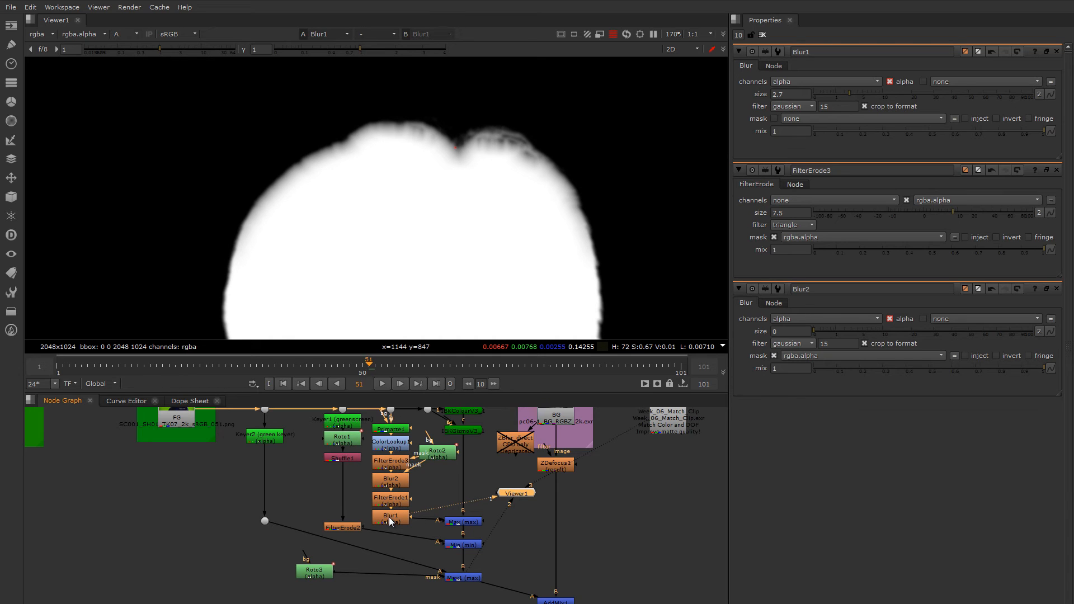
# - Set Blur1's size to 0.85
pyautogui.click(388, 517)
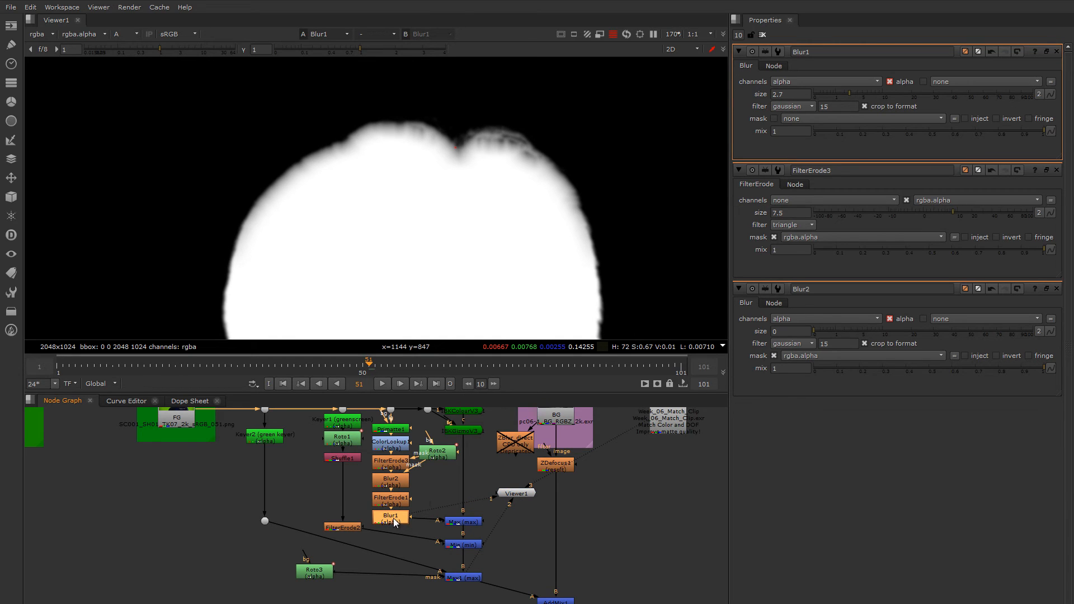
pyautogui.moveTo(853, 93); pyautogui.dragTo(834, 90)
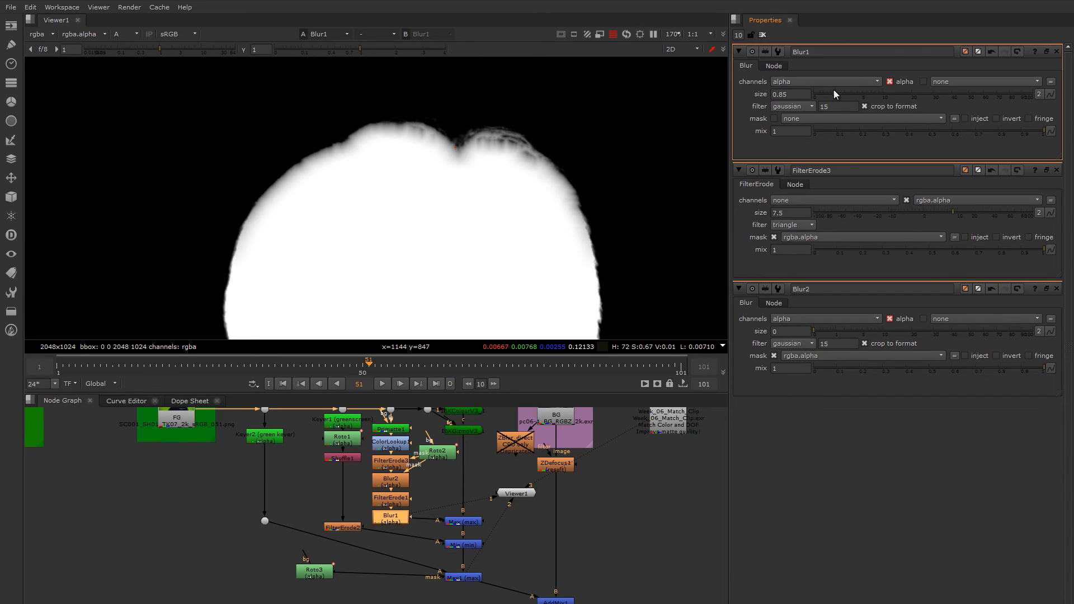
pyautogui.scroll(-2, 451, 224)
# - Compare Min's alpha with Max1's combined alpha and inspect the hair edges on both sides of the head
pyautogui.click(465, 545)
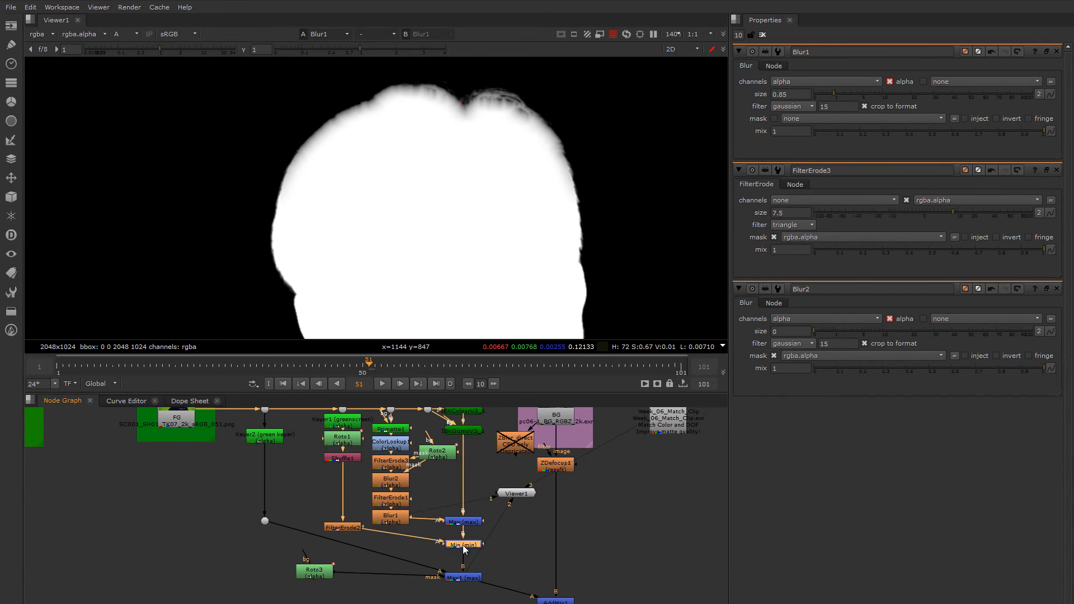
pyautogui.press('1')
pyautogui.scroll(3, 485, 121)
pyautogui.moveTo(486, 122); pyautogui.dragTo(490, 128, button='middle')
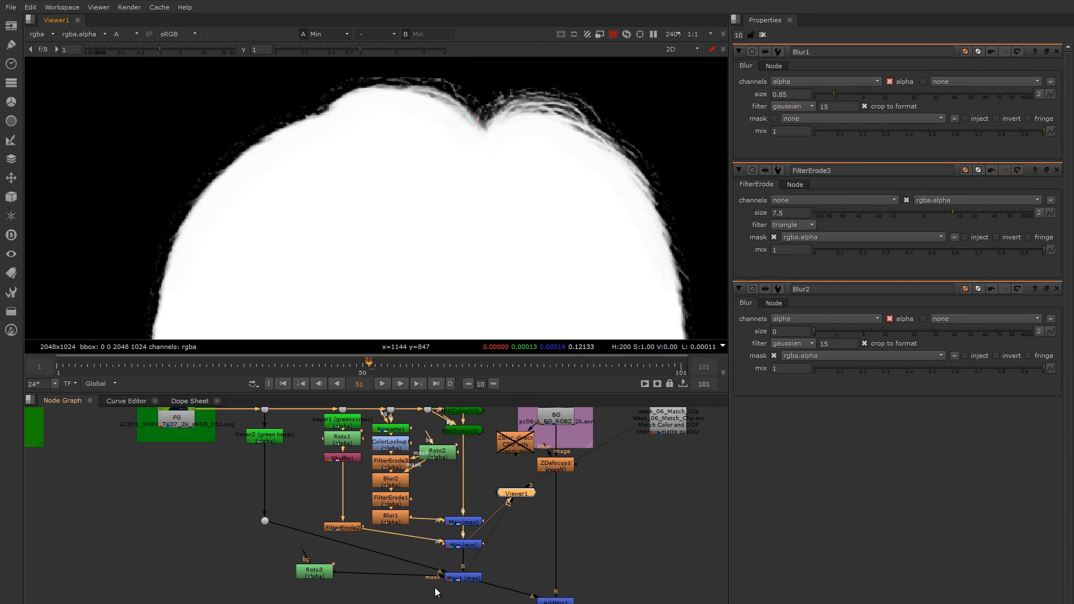
pyautogui.click(467, 579)
pyautogui.press('1')
pyautogui.scroll(-3, 499, 178)
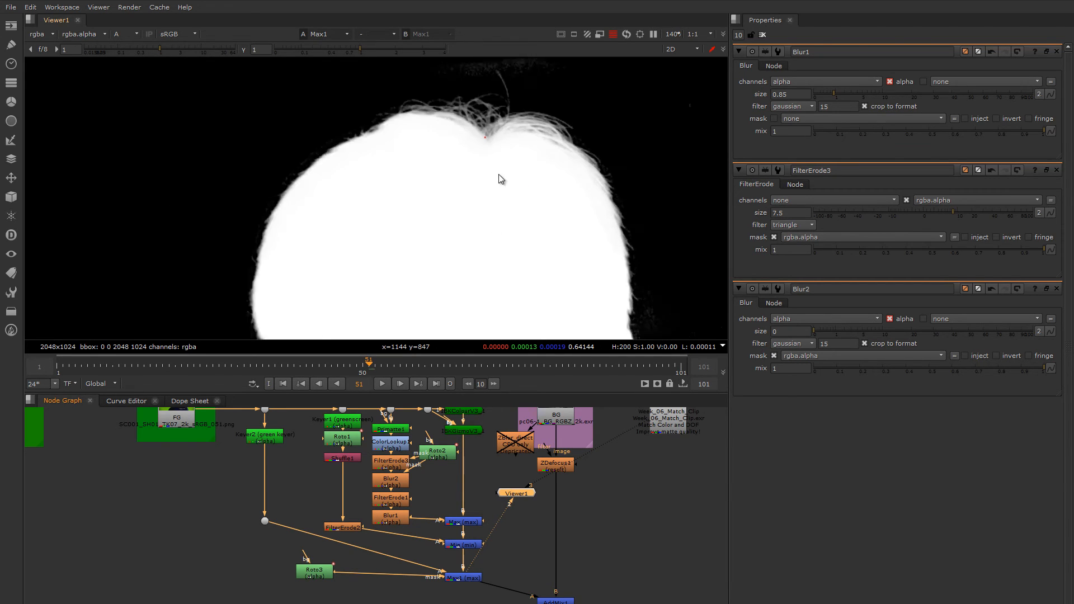
pyautogui.moveTo(478, 144); pyautogui.dragTo(465, 160, button='middle')
pyautogui.scroll(2, 512, 136)
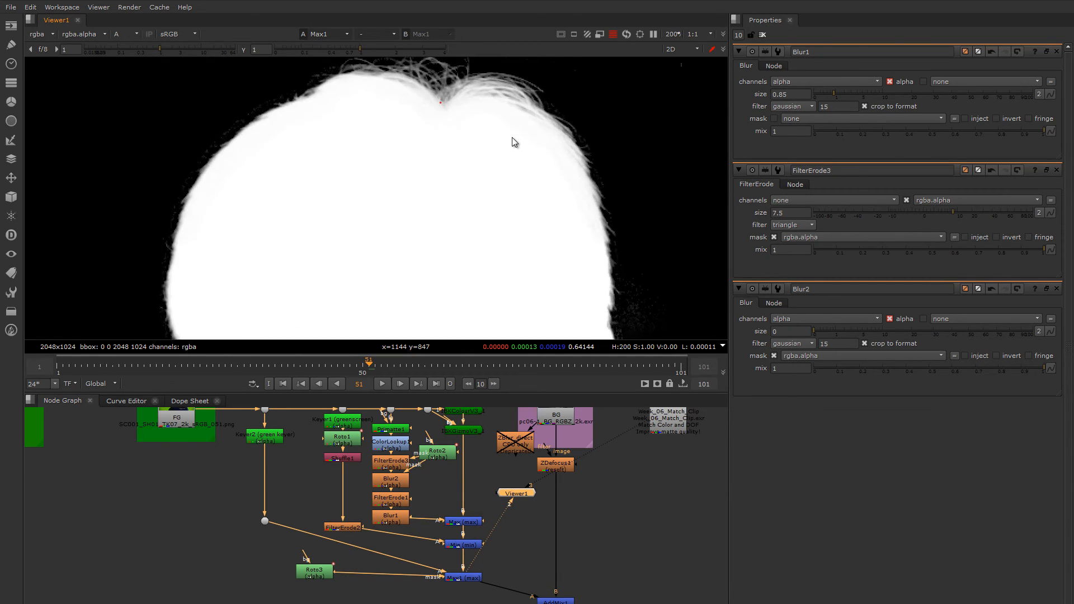
pyautogui.moveTo(544, 224); pyautogui.dragTo(500, 220, button='middle')
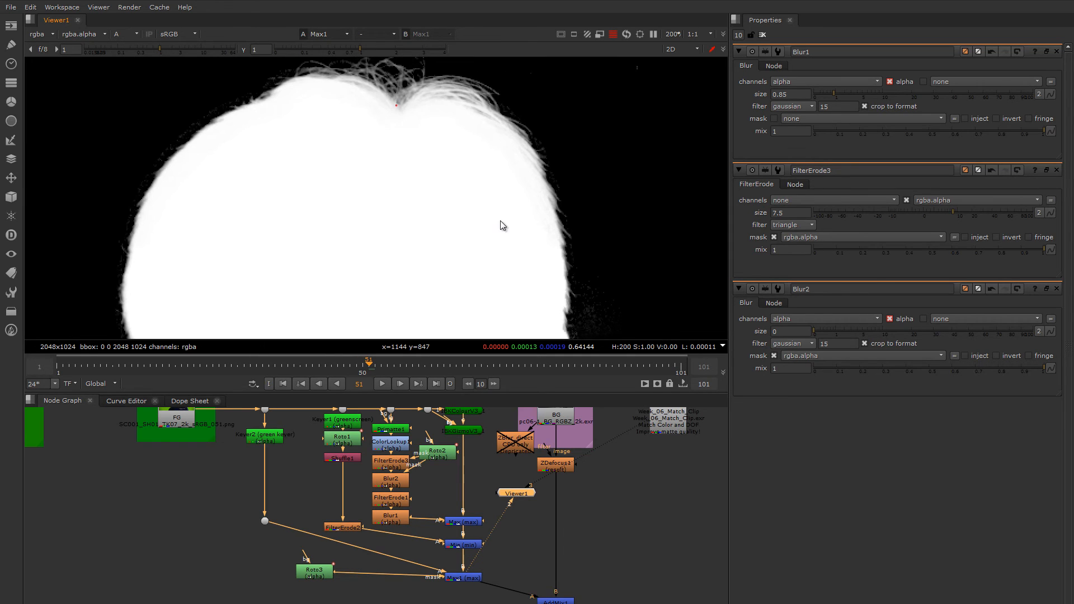
# - Lower the viewer gamma to 0.04 to reveal the core of the matte, and set FilterErode3's size to 3.4
pyautogui.moveTo(371, 48); pyautogui.dragTo(291, 52)
pyautogui.moveTo(409, 492); pyautogui.dragTo(427, 522, button='middle')
pyautogui.doubleClick(410, 492)
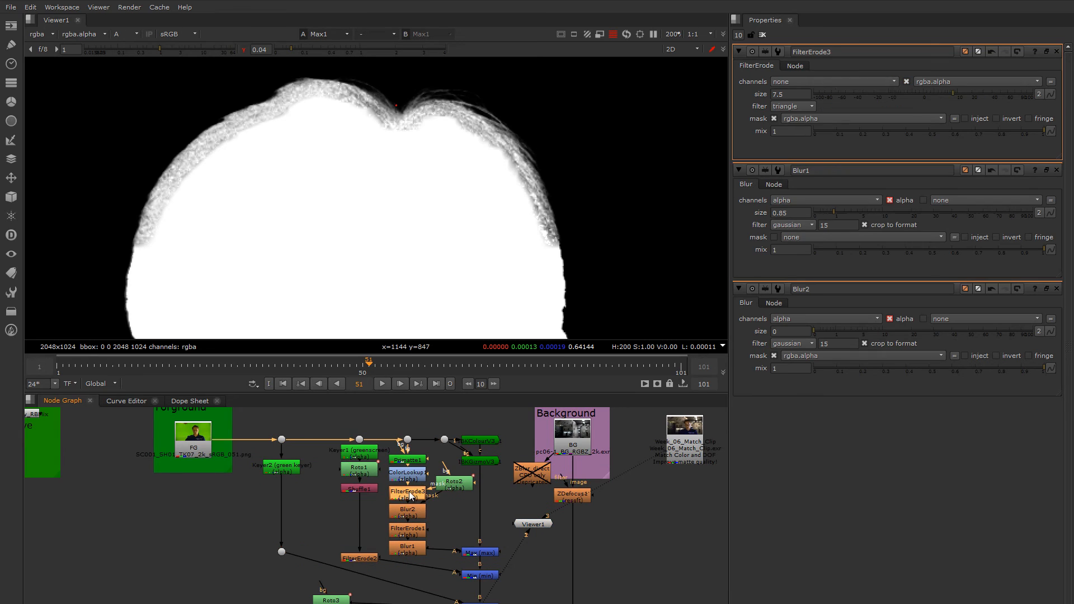
pyautogui.moveTo(946, 93); pyautogui.dragTo(943, 92)
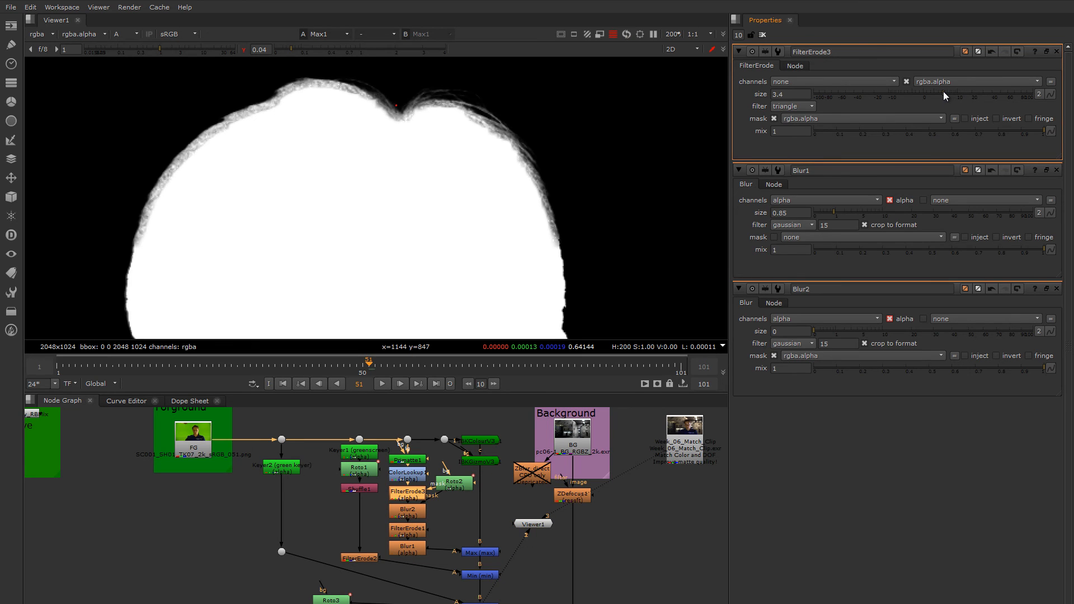
# - Inspect Max1's matte edge at the lowered gamma, and reset the viewer gamma to its default
pyautogui.moveTo(375, 366)
pyautogui.mouseDown()
pyautogui.moveTo(350, 368)
pyautogui.moveTo(369, 363)
pyautogui.mouseUp()
pyautogui.moveTo(408, 261); pyautogui.dragTo(431, 249, button='middle')
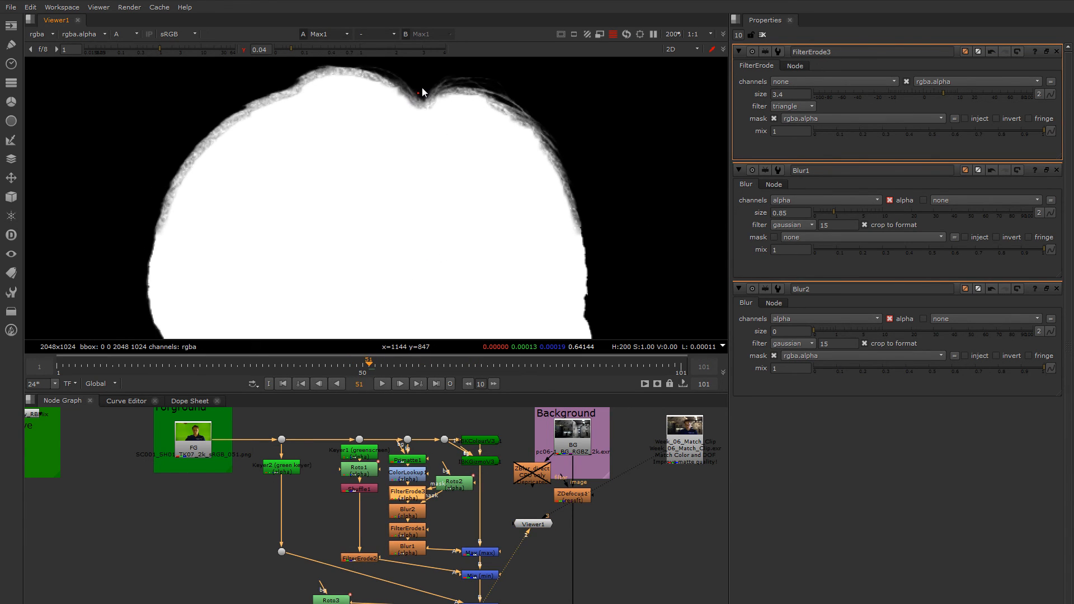
pyautogui.click(239, 48)
pyautogui.moveTo(400, 202); pyautogui.dragTo(405, 177, button='middle')
# - Display AddMix1's composite in full RGB and inspect the flyaway hair along the top of the head
pyautogui.moveTo(565, 601); pyautogui.dragTo(494, 497, button='middle')
pyautogui.click(504, 526)
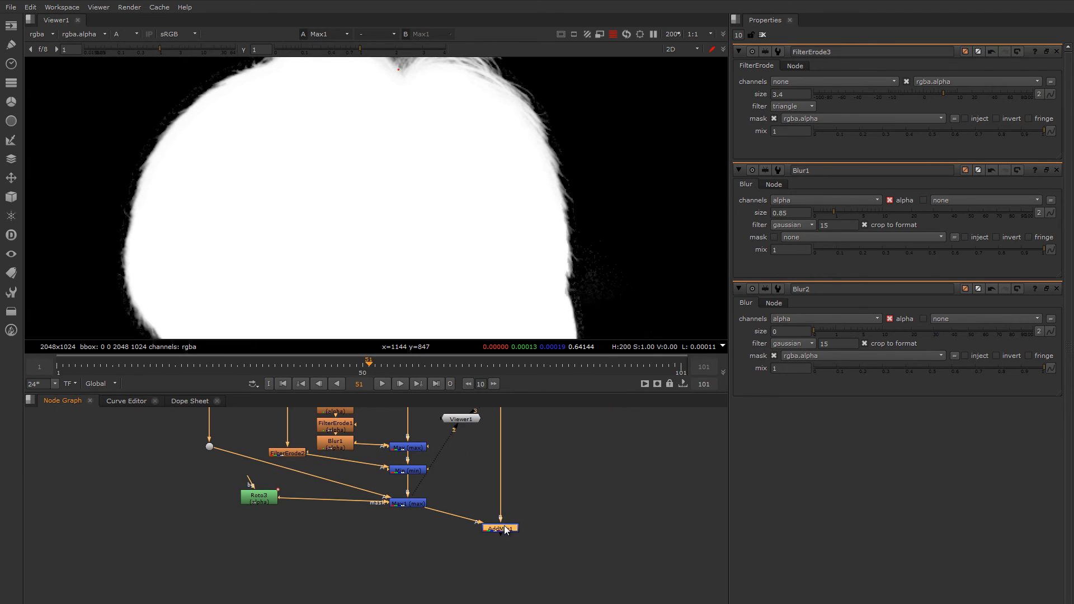
pyautogui.press('1')
pyautogui.press('a')
pyautogui.scroll(4, 451, 193)
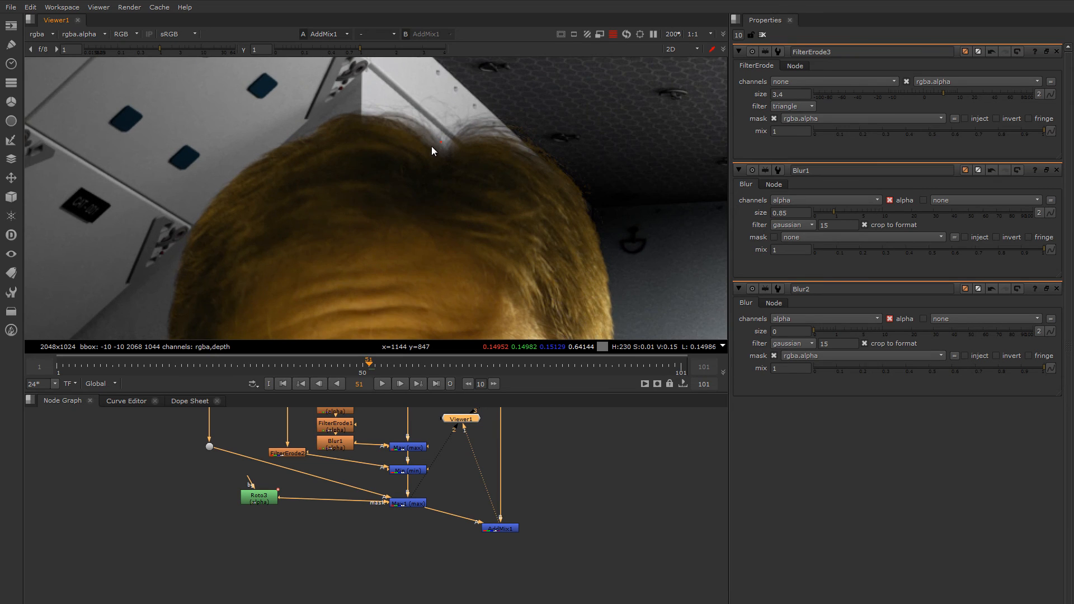
pyautogui.scroll(1, 439, 162)
# - Set Blur2's size to 10.4
pyautogui.moveTo(382, 418); pyautogui.dragTo(440, 511, button='middle')
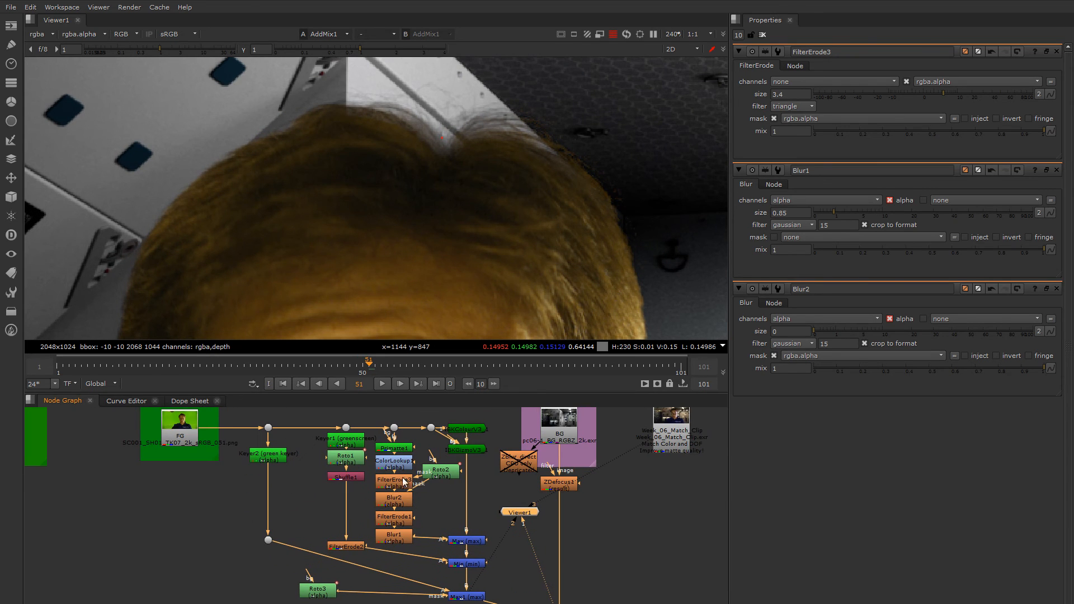
pyautogui.doubleClick(398, 499)
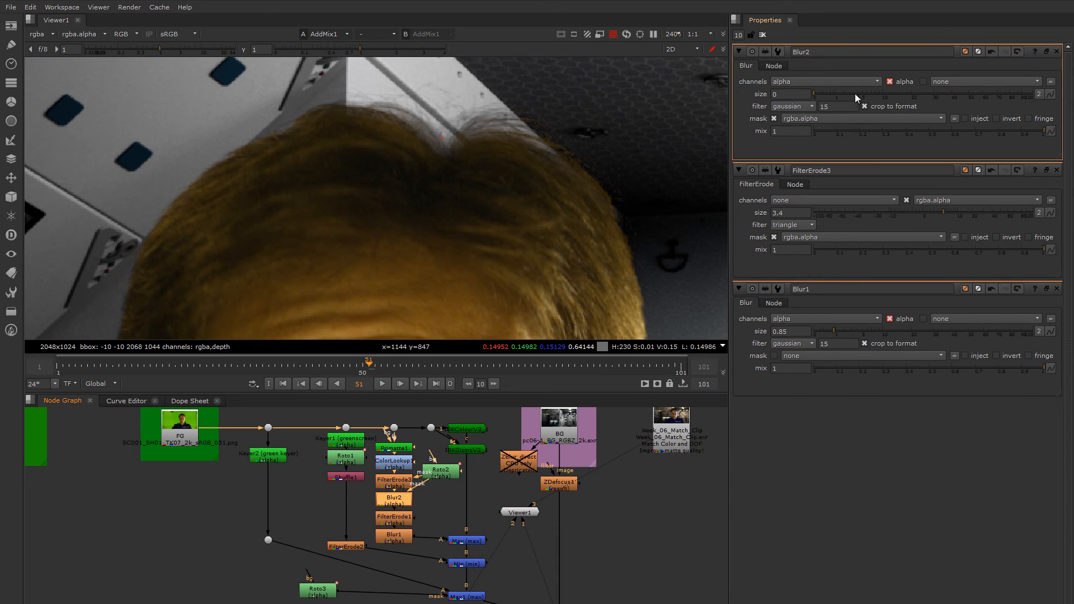
pyautogui.moveTo(819, 96); pyautogui.dragTo(884, 85)
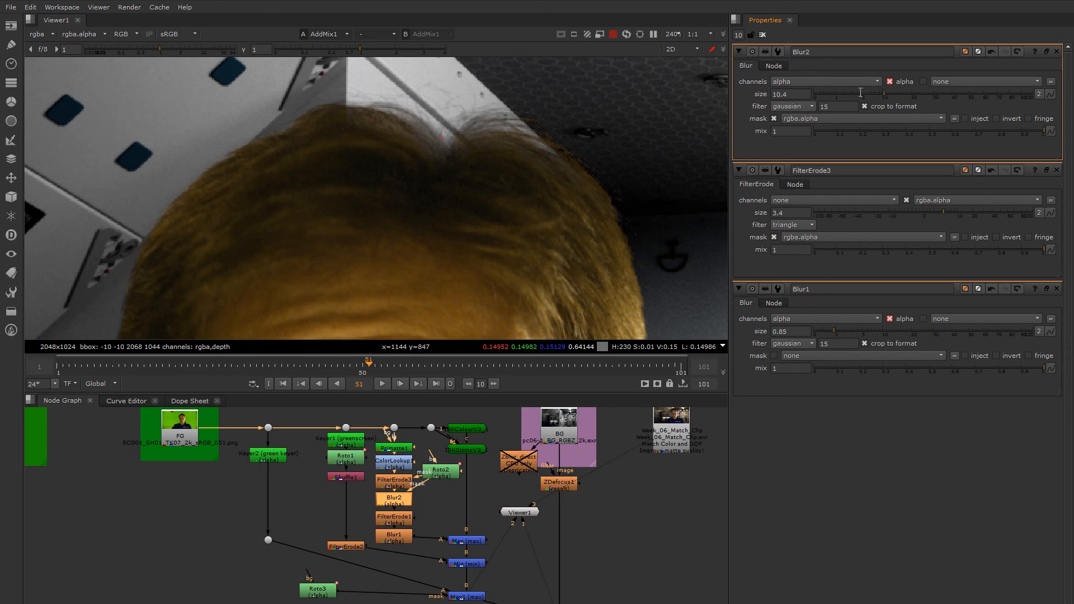
# - Raise range point C of the Keyer2 green keyer to about 0.036, checking the hair edge in the comp
pyautogui.moveTo(366, 487); pyautogui.dragTo(428, 495, button='middle')
pyautogui.doubleClick(345, 454)
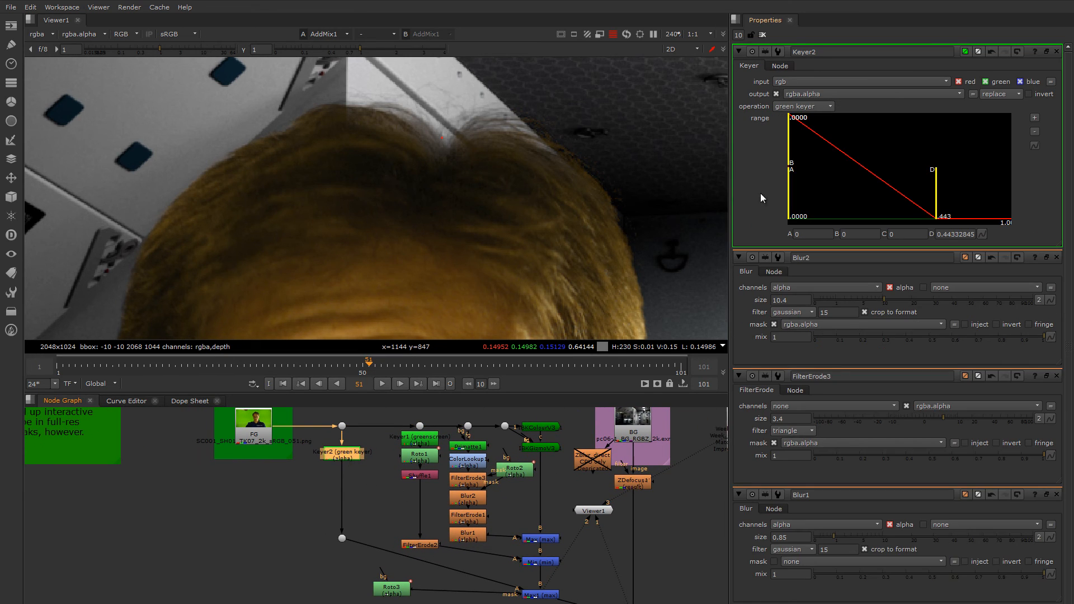
pyautogui.moveTo(793, 150); pyautogui.dragTo(818, 140)
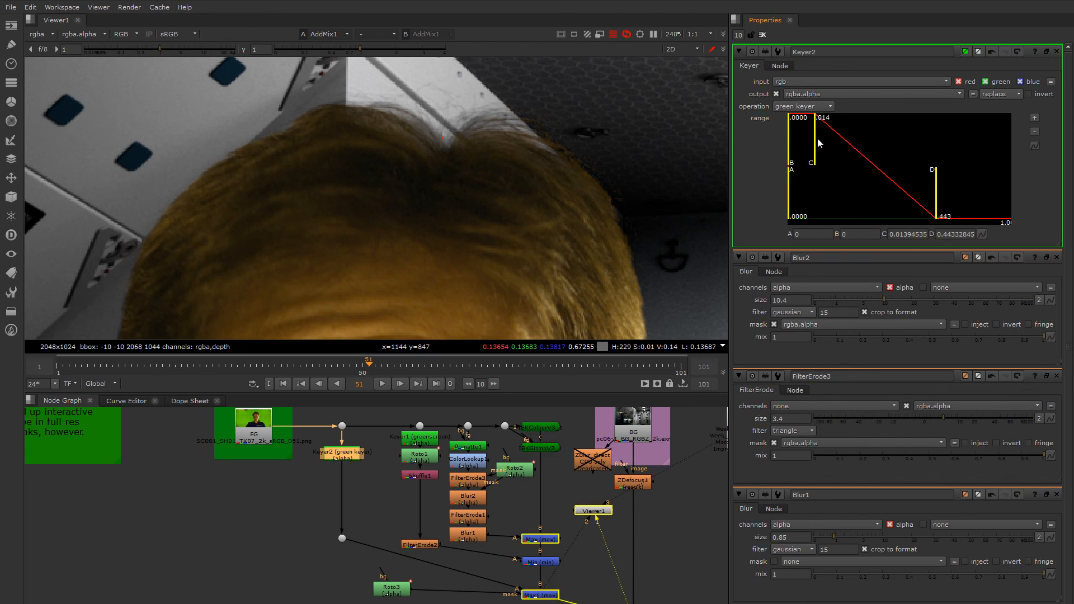
pyautogui.scroll(5, 502, 147)
pyautogui.scroll(-5, 501, 145)
pyautogui.scroll(3, 519, 126)
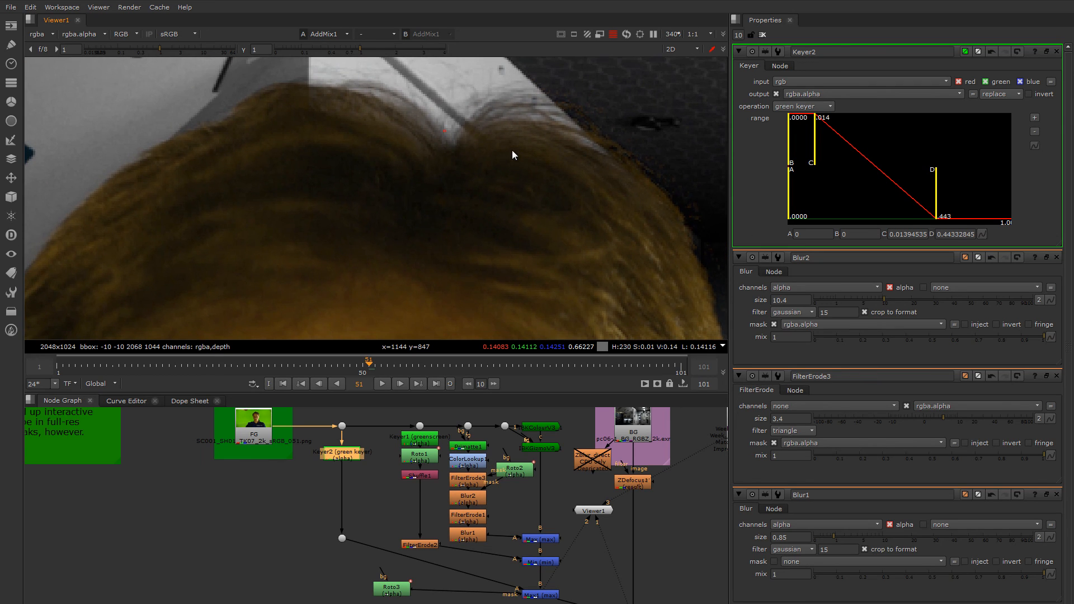
pyautogui.moveTo(818, 151)
pyautogui.mouseDown()
pyautogui.moveTo(849, 139)
pyautogui.moveTo(833, 140)
pyautogui.mouseUp()
pyautogui.moveTo(842, 142); pyautogui.dragTo(835, 142)
pyautogui.scroll(-2, 431, 142)
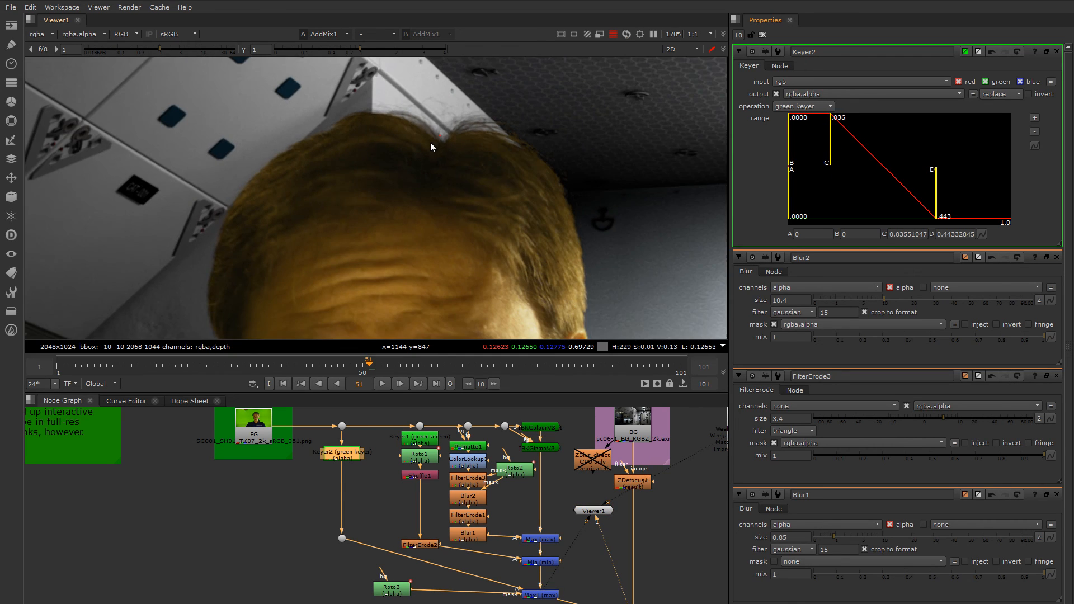
# - Check the hair in the comp around frame 51, and examine the foreground edges along the face, collar and both shoulders
pyautogui.moveTo(361, 368)
pyautogui.mouseDown()
pyautogui.moveTo(274, 373)
pyautogui.moveTo(408, 372)
pyautogui.moveTo(368, 374)
pyautogui.mouseUp()
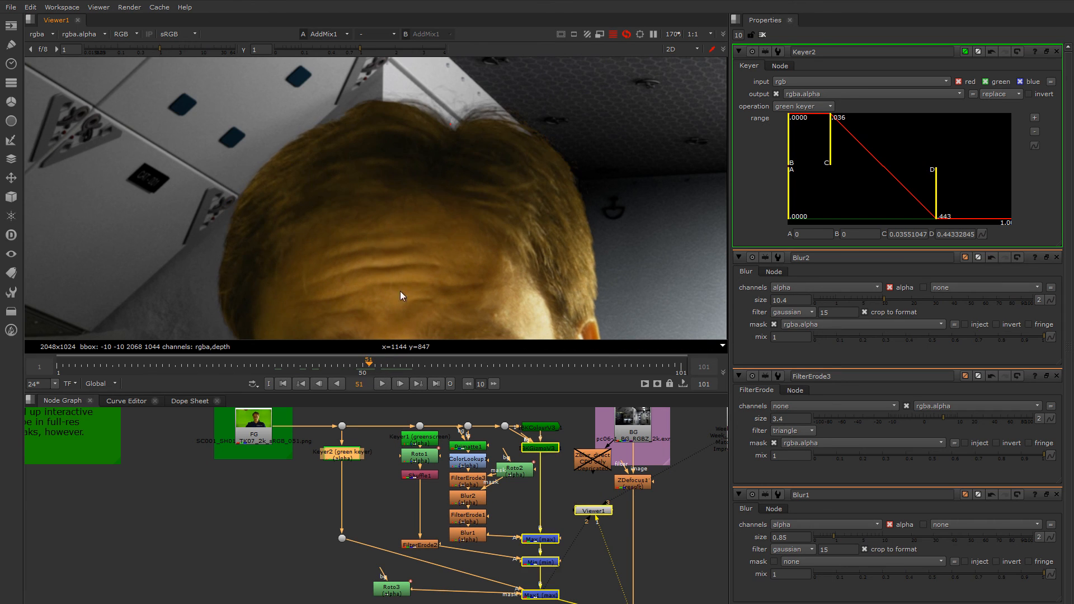
pyautogui.scroll(-3, 401, 291)
pyautogui.scroll(-5, 428, 262)
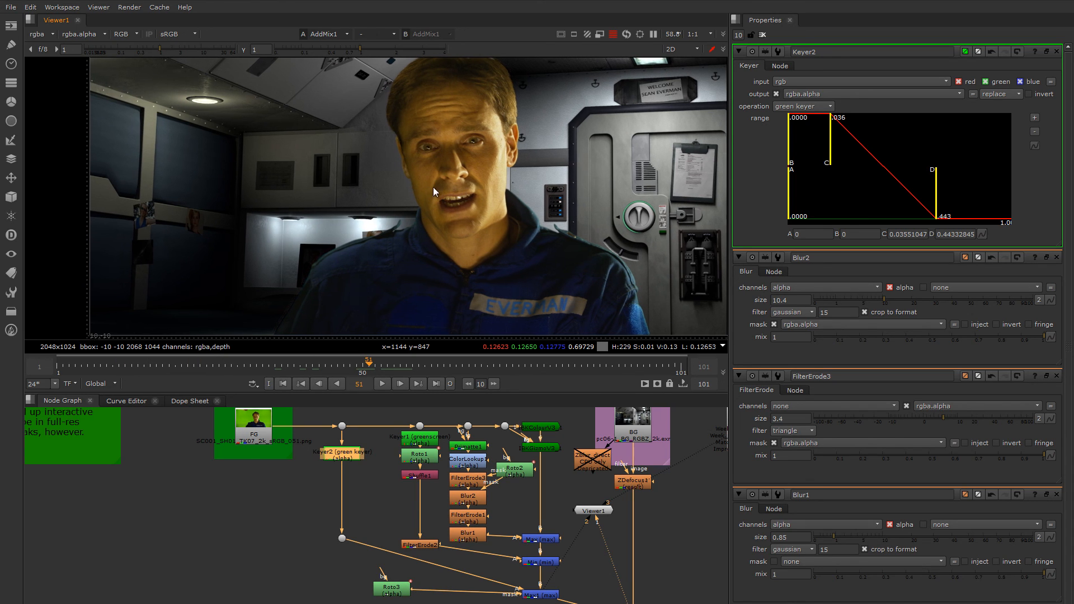
pyautogui.moveTo(325, 272); pyautogui.dragTo(394, 202, button='middle')
pyautogui.scroll(5, 412, 252)
pyautogui.scroll(5, 335, 285)
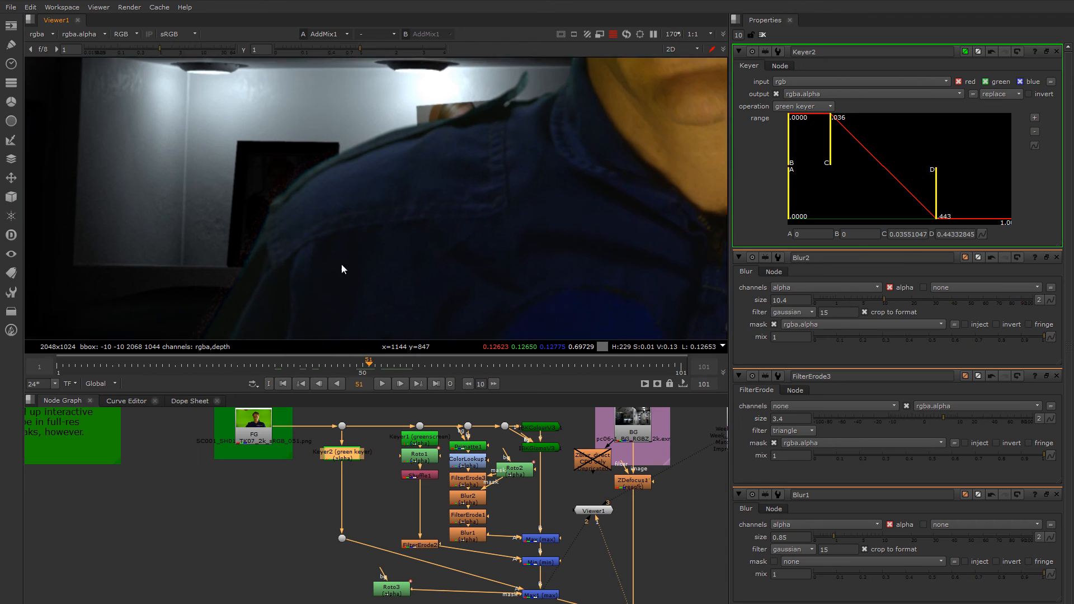
pyautogui.scroll(-2, 532, 130)
pyautogui.moveTo(551, 133); pyautogui.dragTo(320, 158, button='middle')
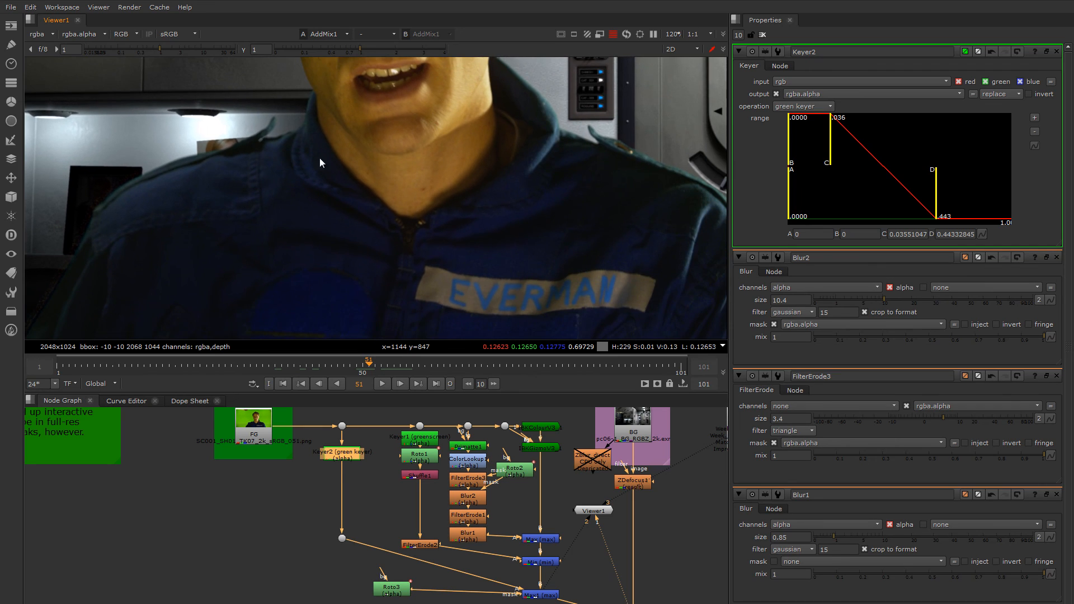
pyautogui.scroll(-1, 612, 172)
pyautogui.moveTo(612, 172); pyautogui.dragTo(434, 145, button='middle')
pyautogui.moveTo(430, 184); pyautogui.dragTo(517, 259, button='middle')
pyautogui.moveTo(411, 152); pyautogui.dragTo(443, 151, button='middle')
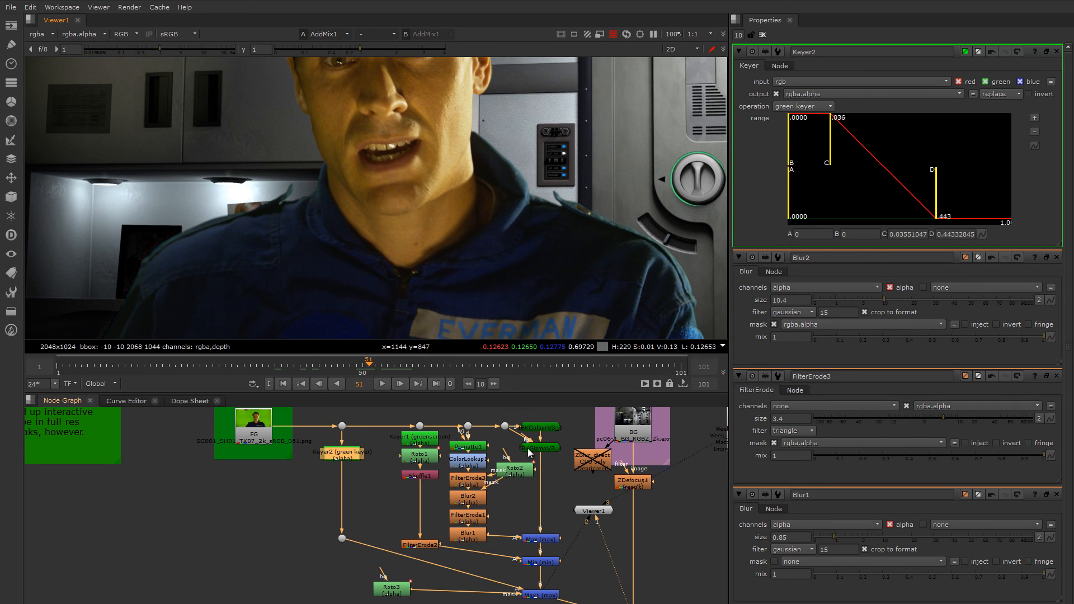
pyautogui.moveTo(534, 452); pyautogui.dragTo(406, 447, button='middle')
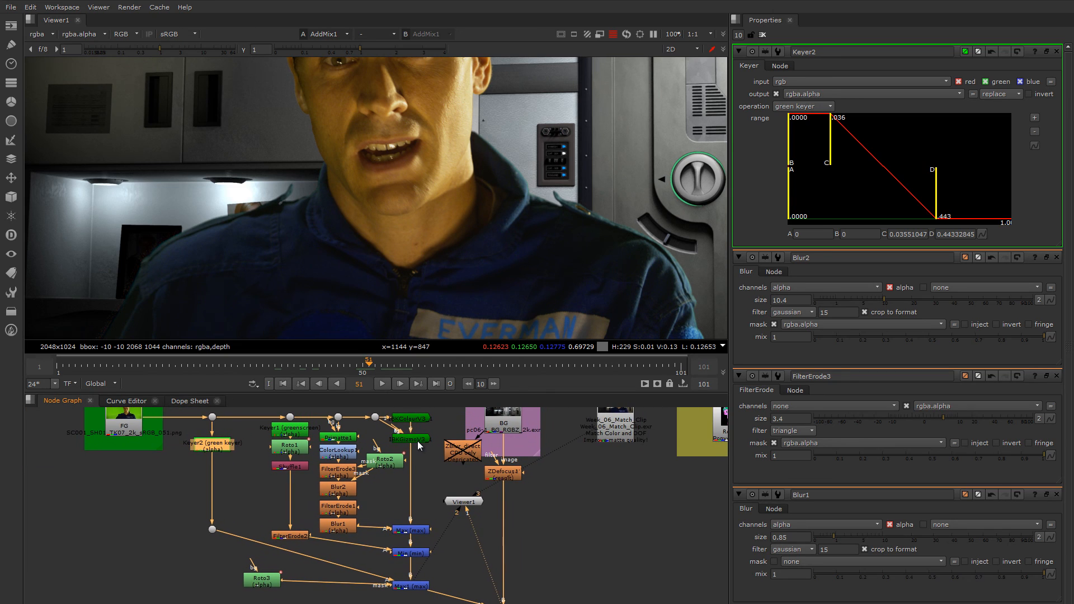